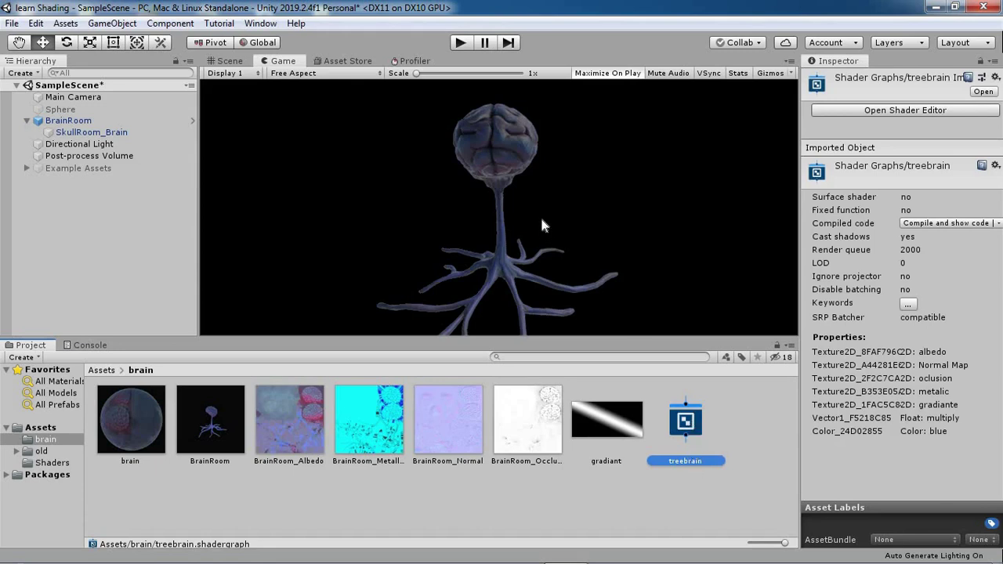
Create a PBR Graph asset named "TRee brain" in the brain folder and delete it again
right_click(746, 432)
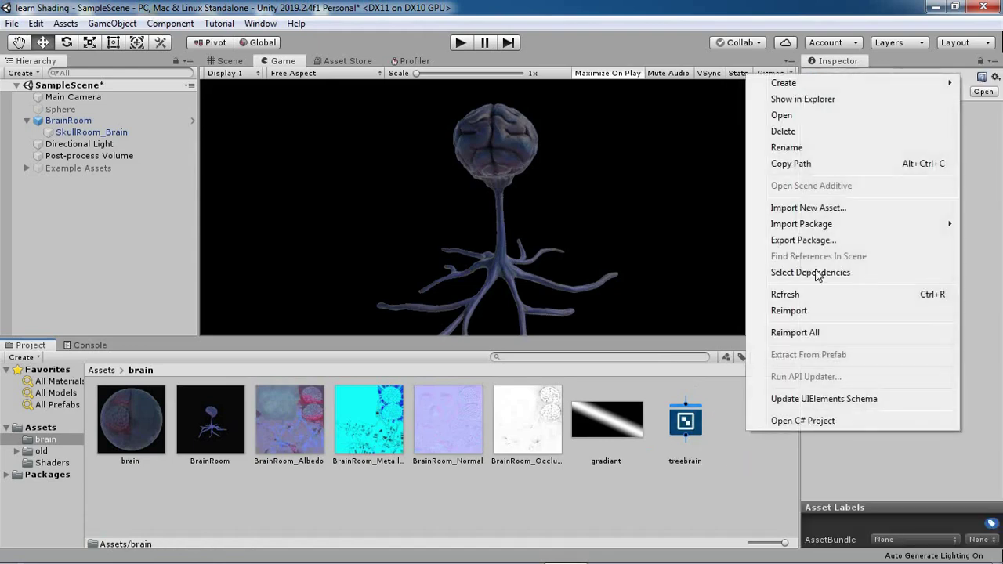
mouse_move(781, 85)
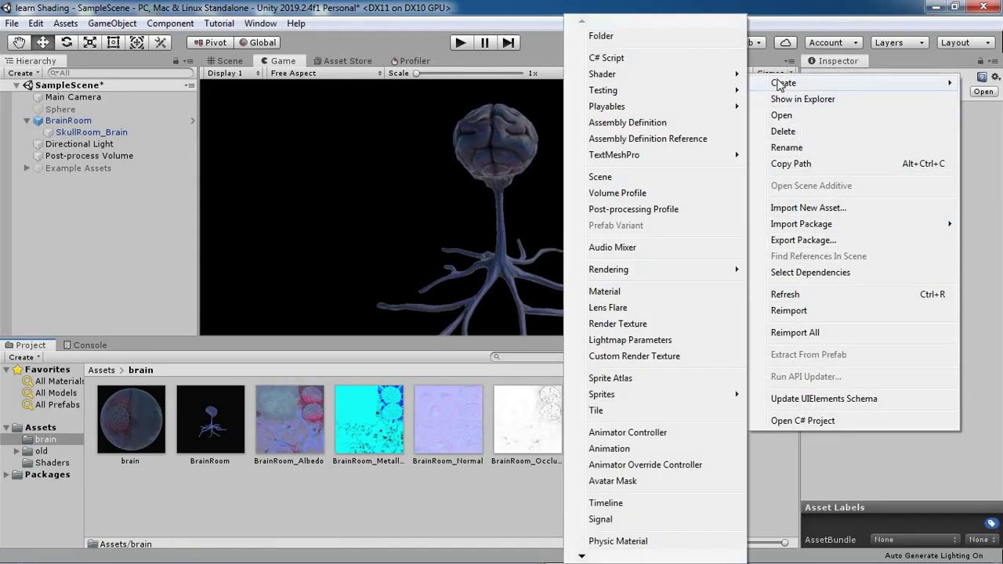
mouse_move(698, 76)
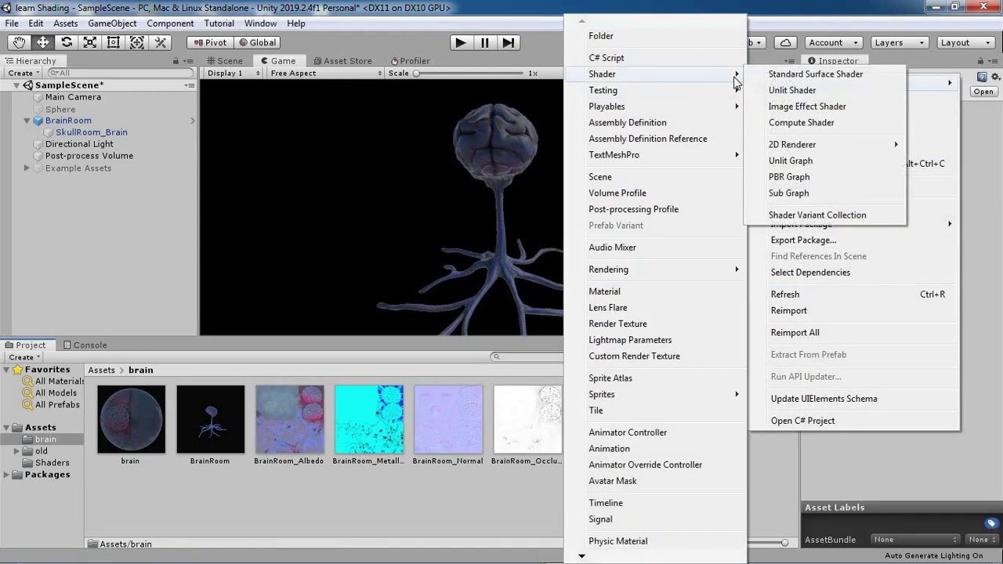
left_click(789, 177)
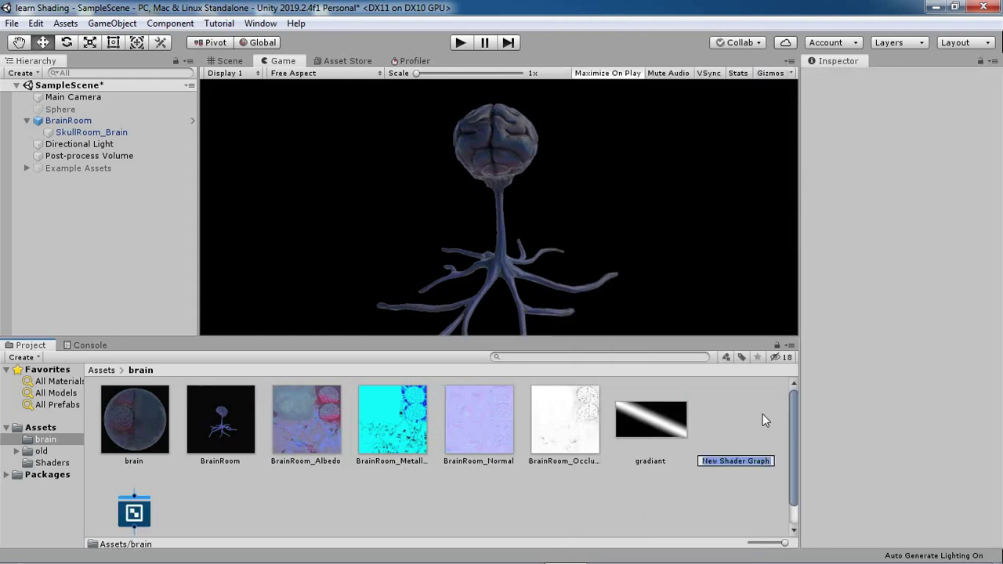
type("TRee")
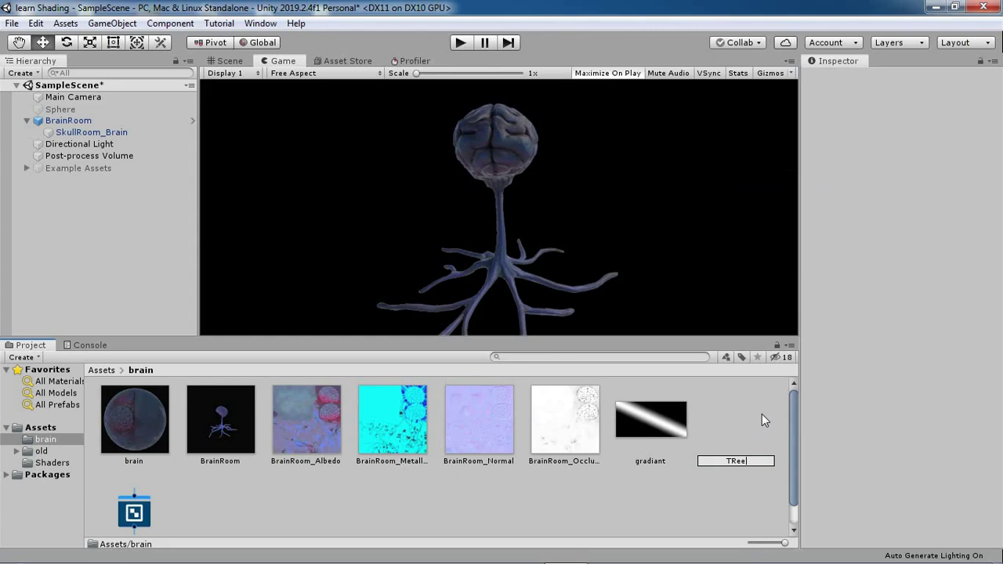
type(" brain")
key("Return")
key("Delete")
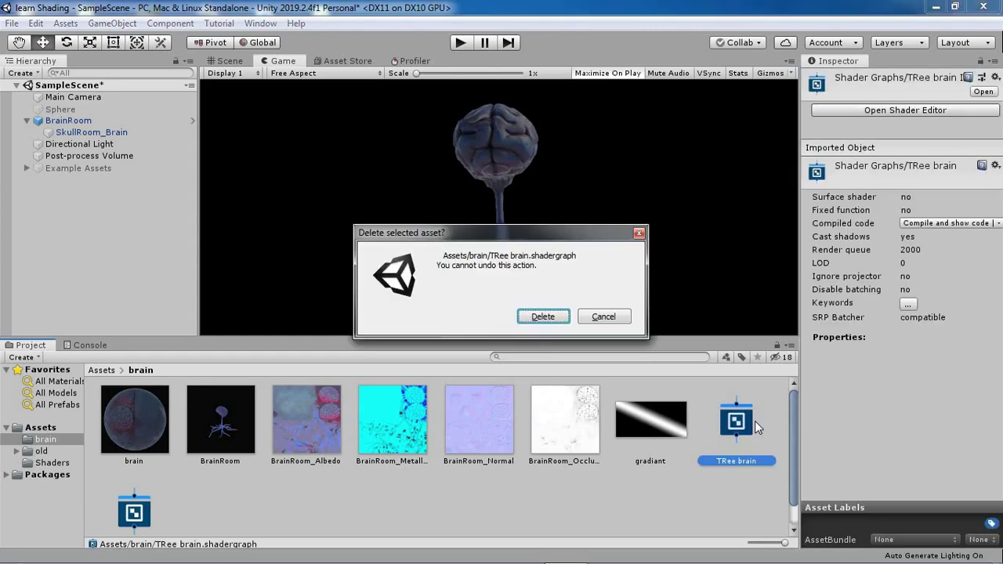
key("Return")
Open the existing treebrain shader graph for editing and check which property types can be added to it
left_click(696, 436)
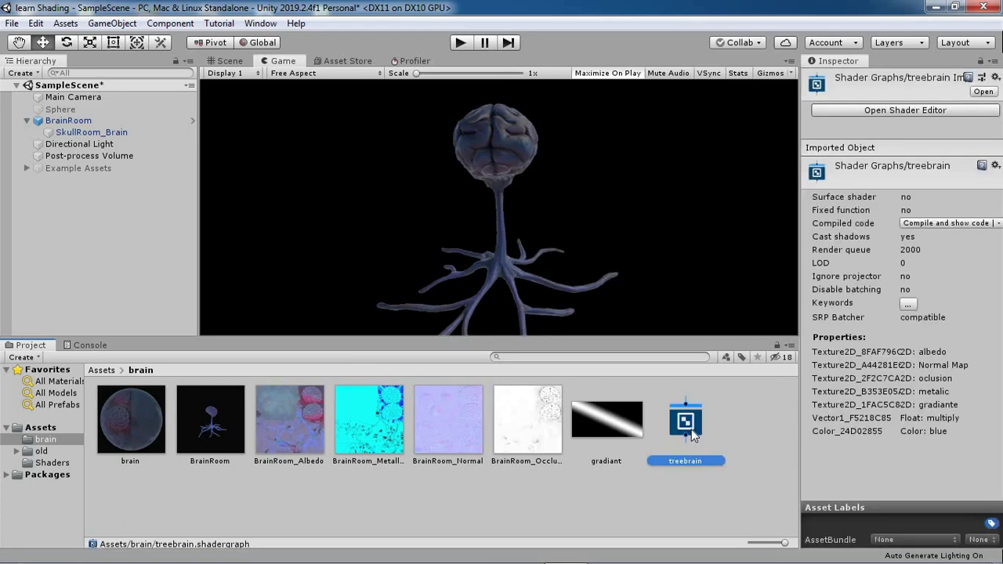
double_click(692, 429)
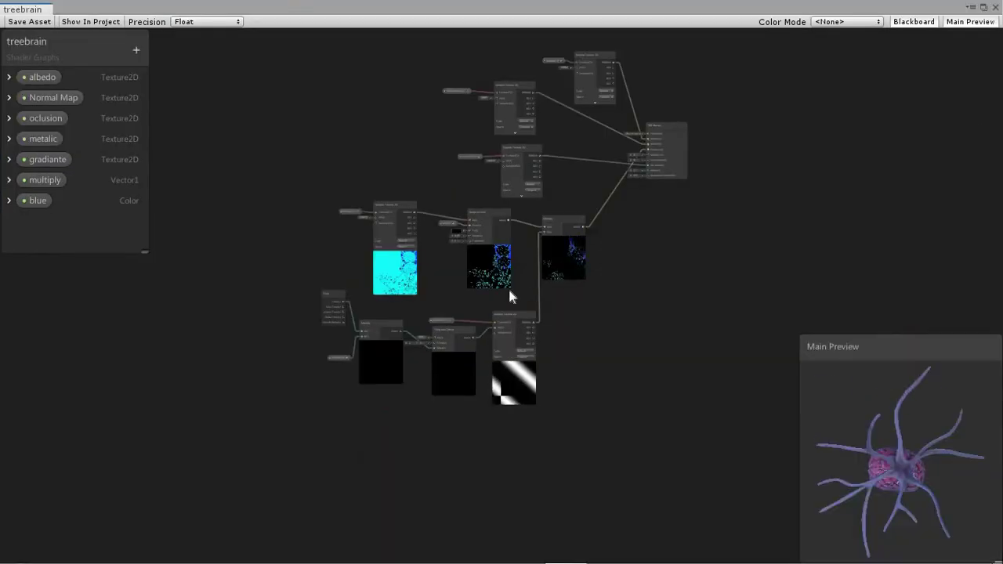
scroll(508, 286, "up", 3)
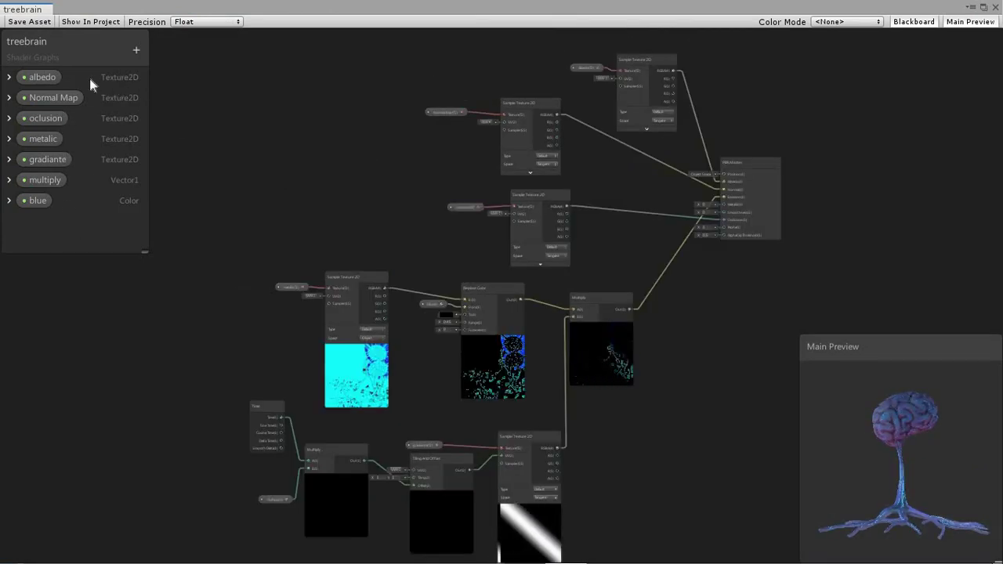
left_click(138, 49)
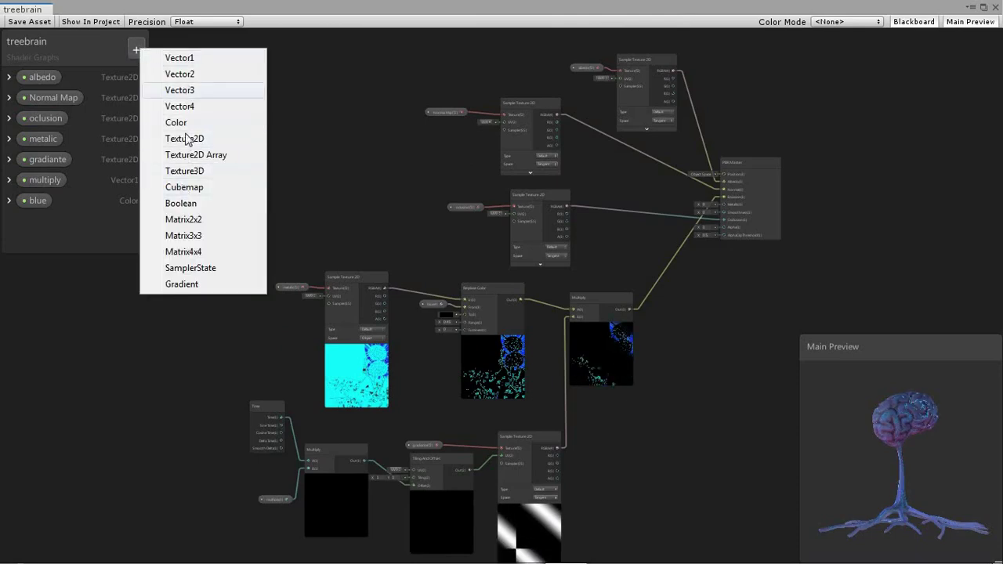
left_click(95, 62)
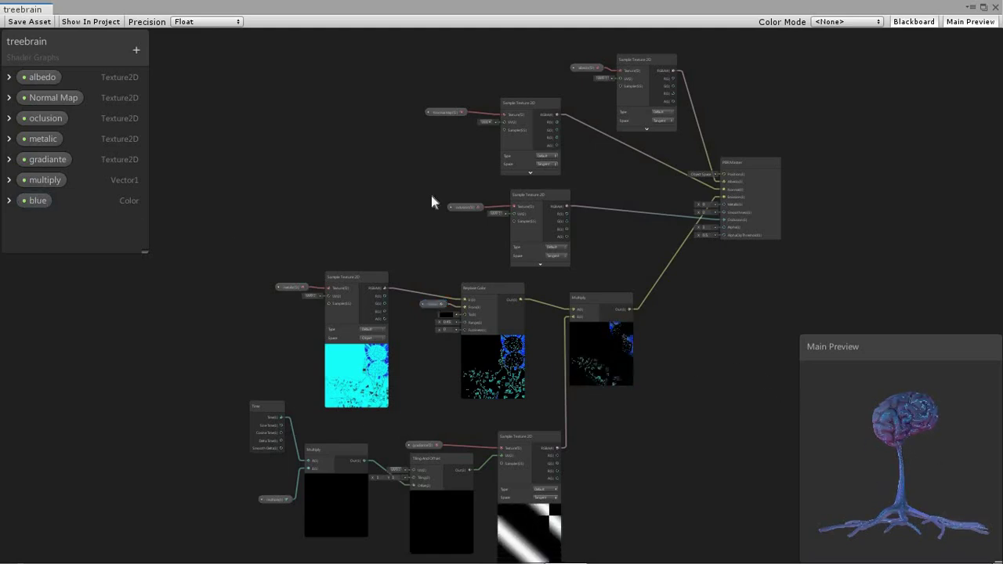
Delete all nodes feeding the PBR Master node and set the main preview mesh to Sphere
left_click_drag(241, 32, 643, 514)
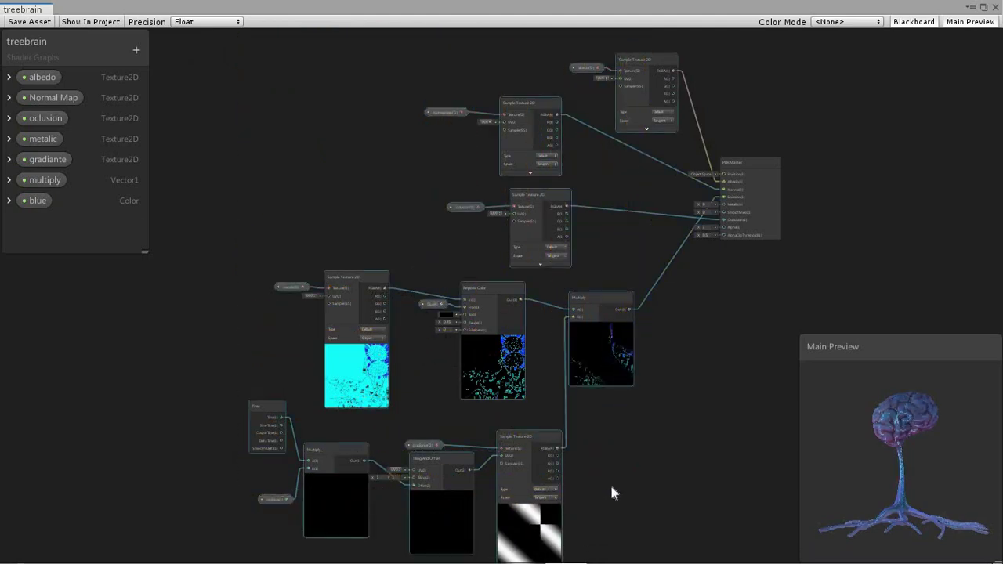
key("Delete")
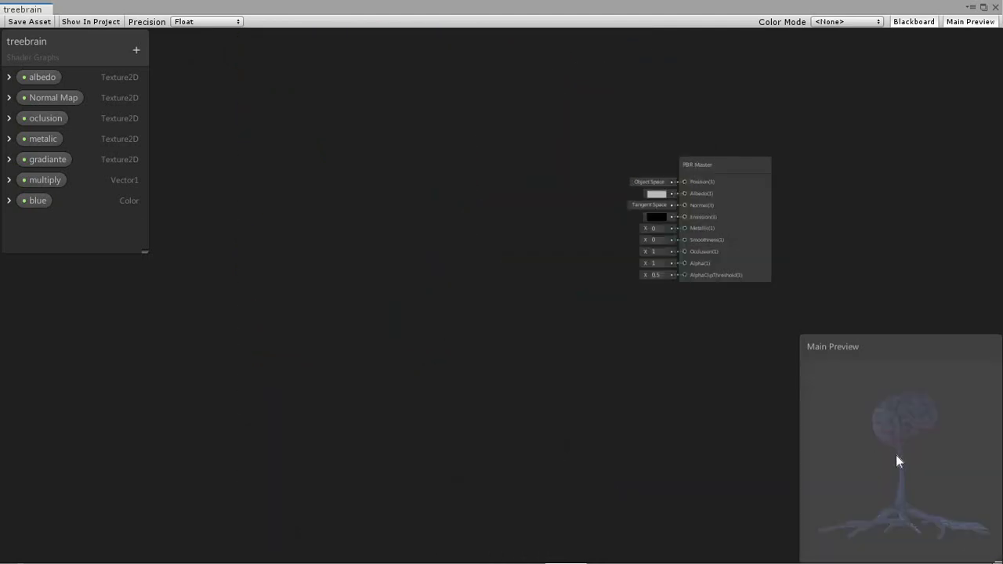
right_click(896, 454)
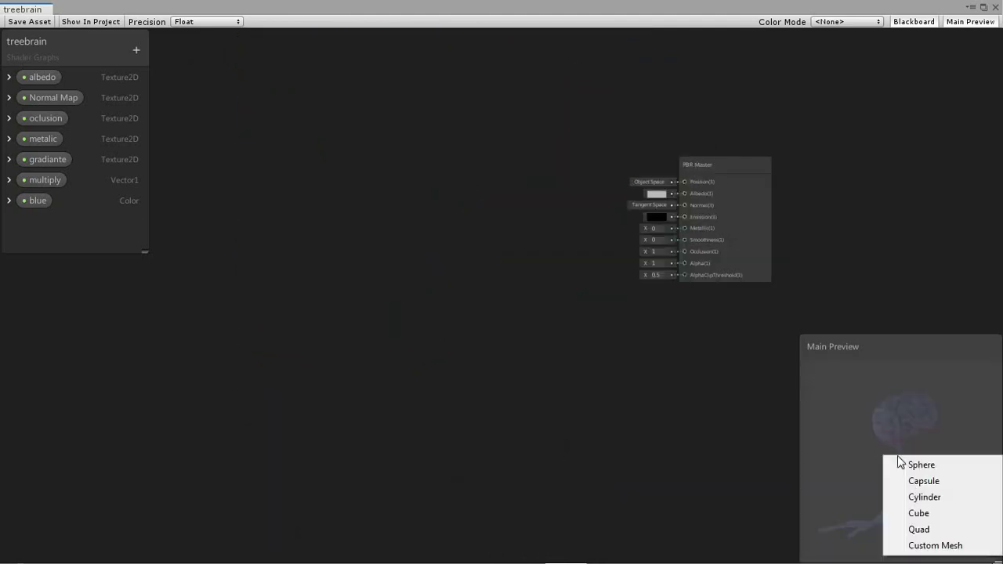
left_click(914, 466)
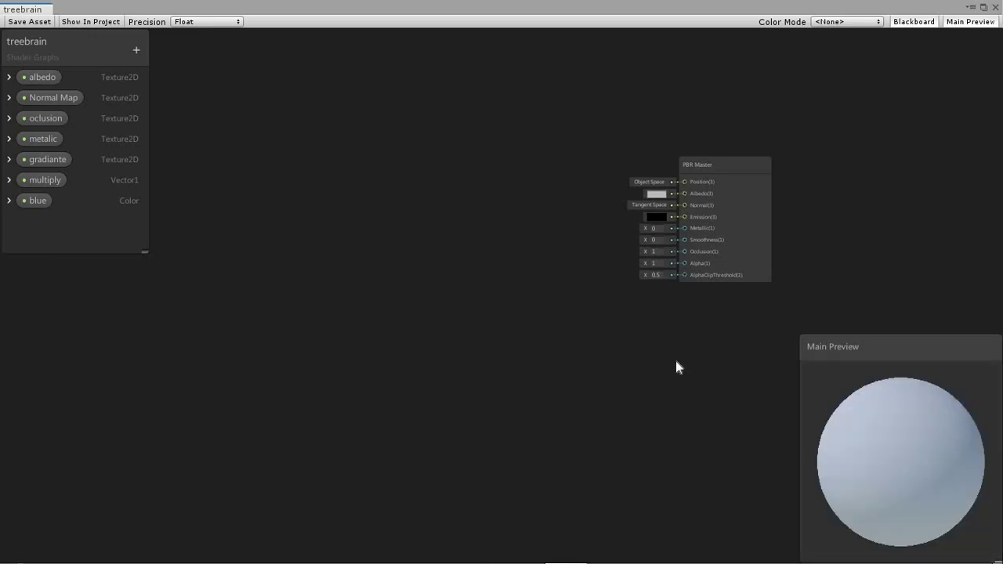
Place the albedo property in the graph and create a Sample Texture 2D node from its output, left of the PBR Master
middle_click_drag(598, 366, 555, 375)
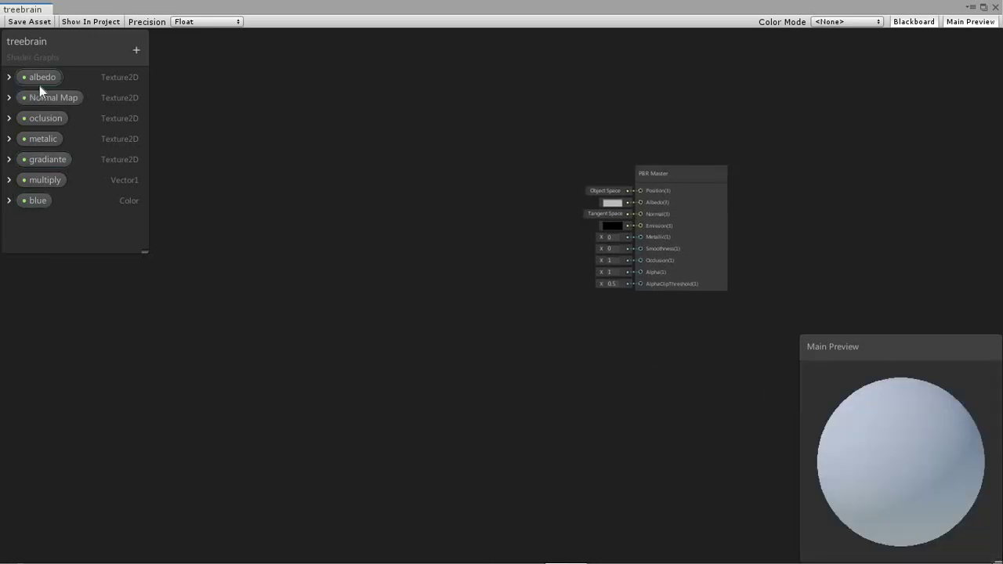
left_click_drag(39, 76, 392, 165)
left_click_drag(455, 173, 641, 269)
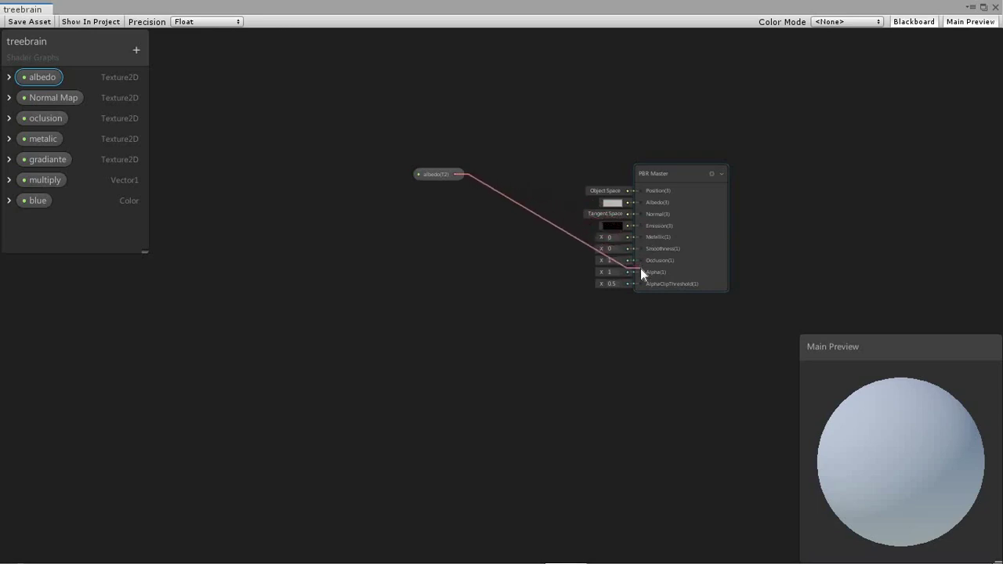
left_click_drag(548, 186, 499, 160)
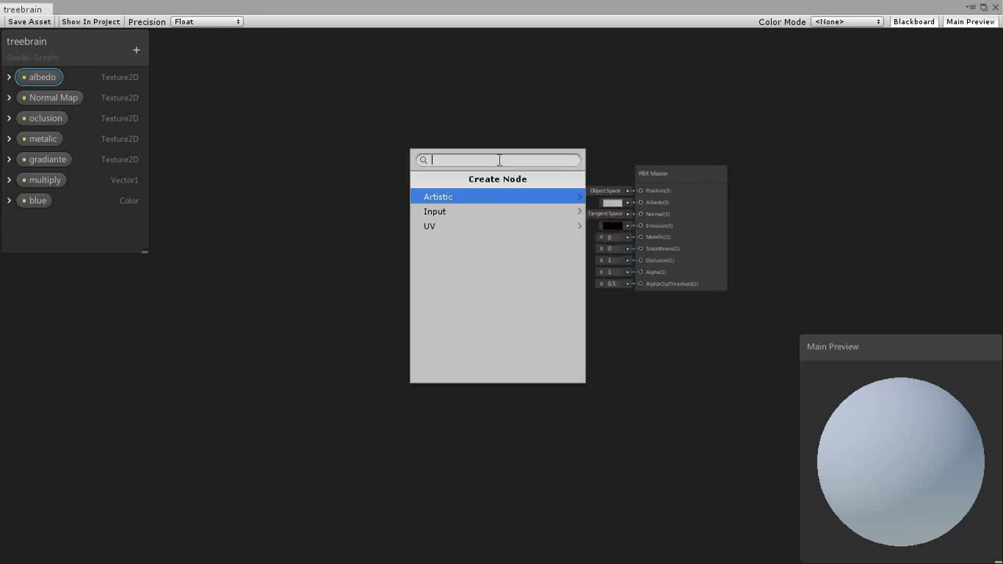
type("samp")
key("Down")
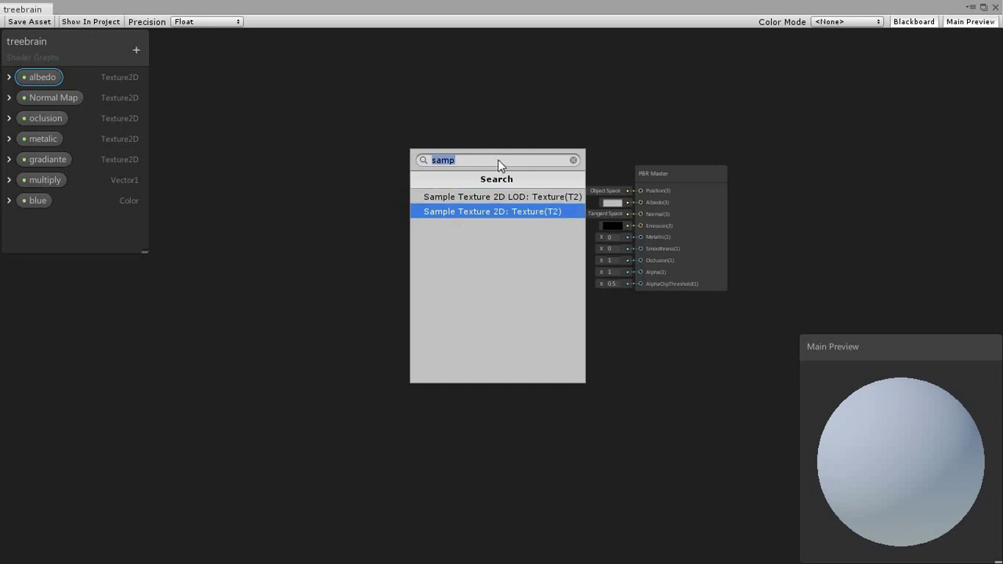
key("Return")
left_click_drag(432, 174, 369, 126)
left_click_drag(519, 153, 456, 115)
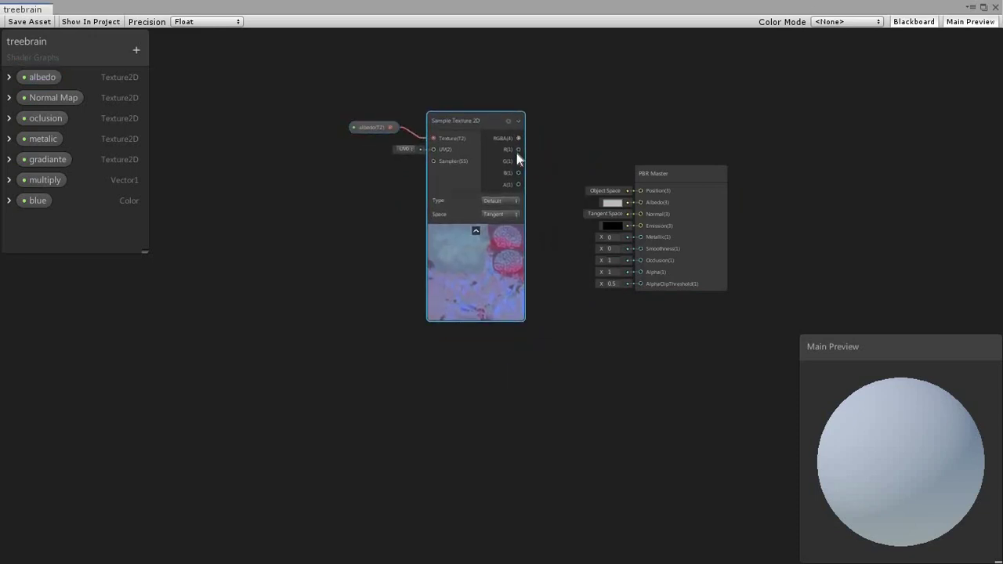
Connect the albedo sampler's RGBA output to the PBR Master's Albedo input and rearrange the nodes to make room
left_click_drag(520, 138, 639, 202)
left_click_drag(359, 89, 458, 281)
left_click_drag(442, 98, 424, 134)
left_click(249, 144)
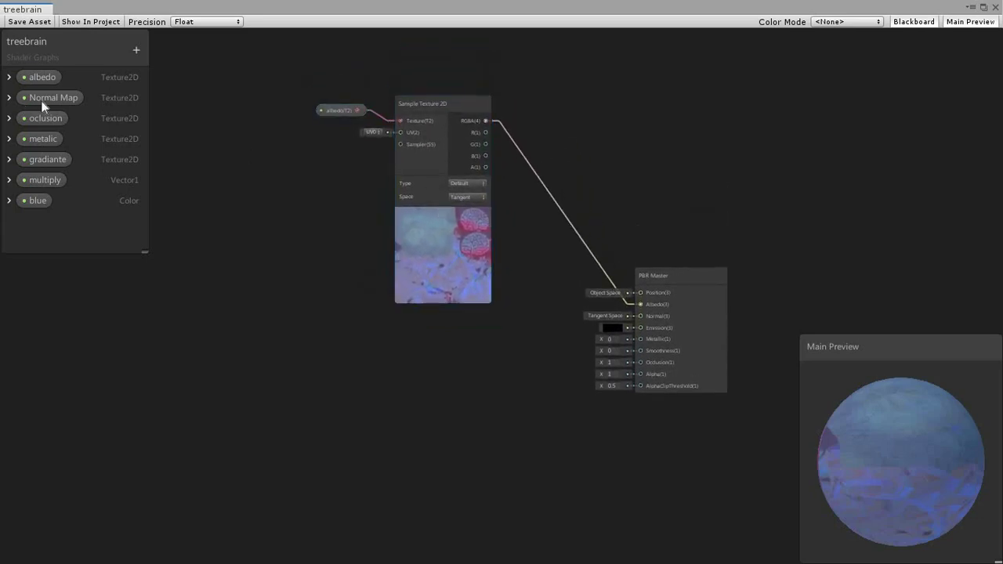
Place the Normal Map property below the albedo nodes and create a Sample Texture 2D node from its output
left_click_drag(197, 213, 298, 307)
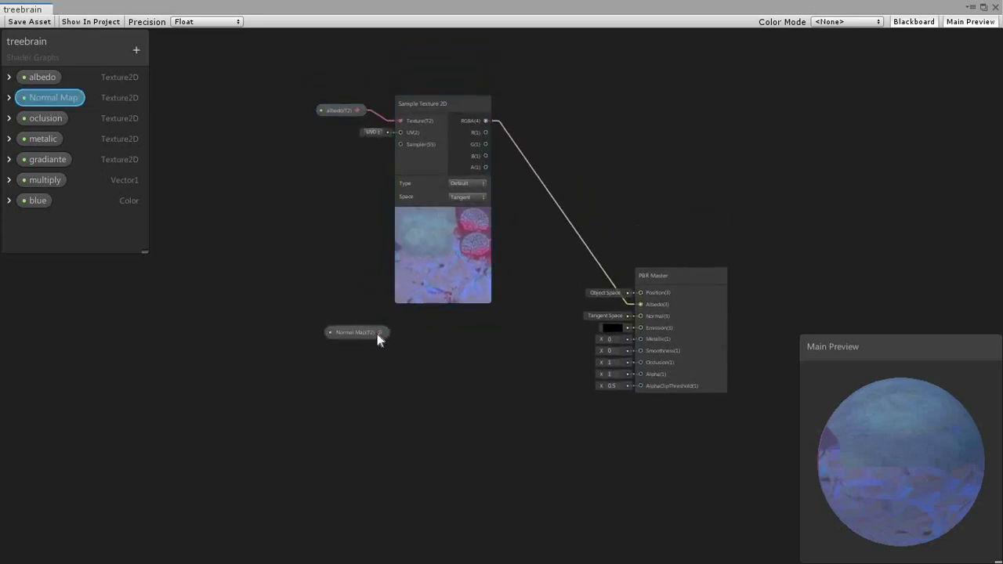
left_click_drag(380, 333, 443, 354)
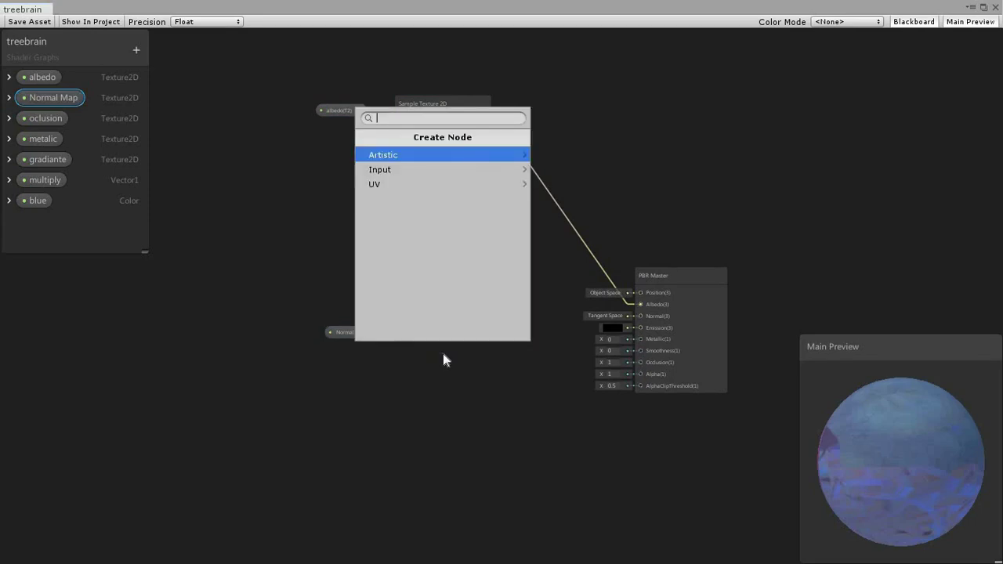
type("sampl")
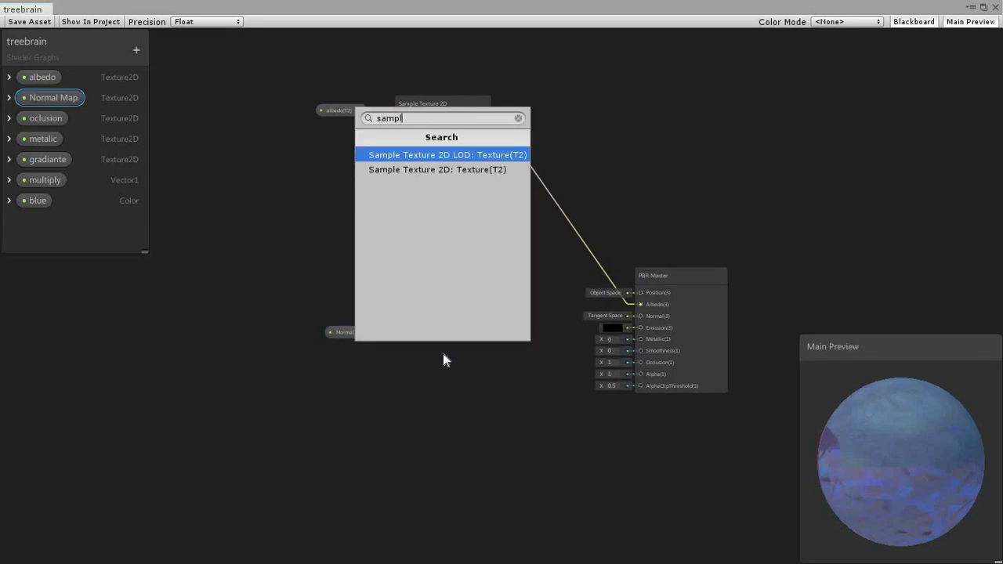
key("Down")
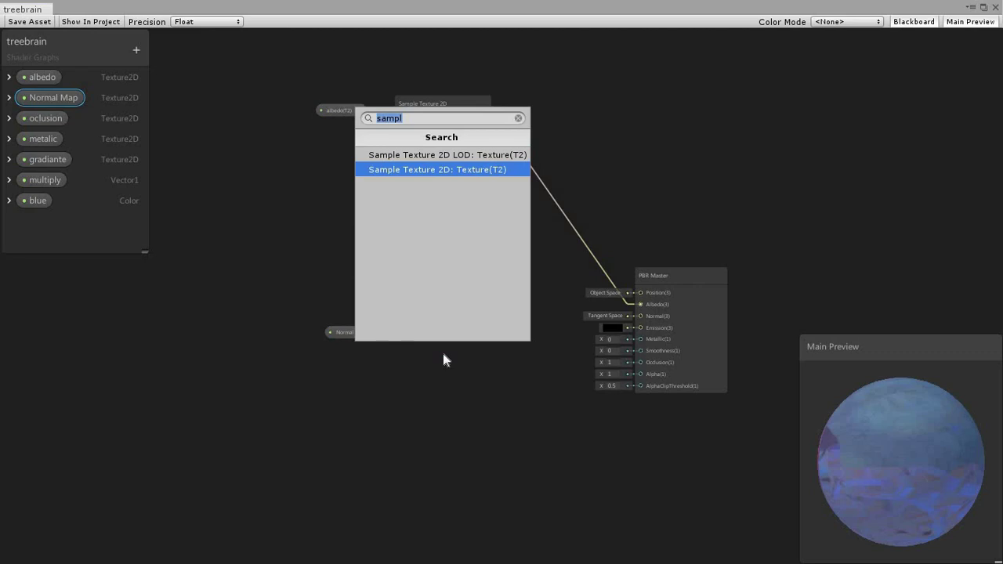
key("Return")
Connect the normal map sampler's RGBA output to the PBR Master's Normal input, collapse the sampler previews and move the sampler beneath the albedo one
left_click_drag(527, 366, 640, 316)
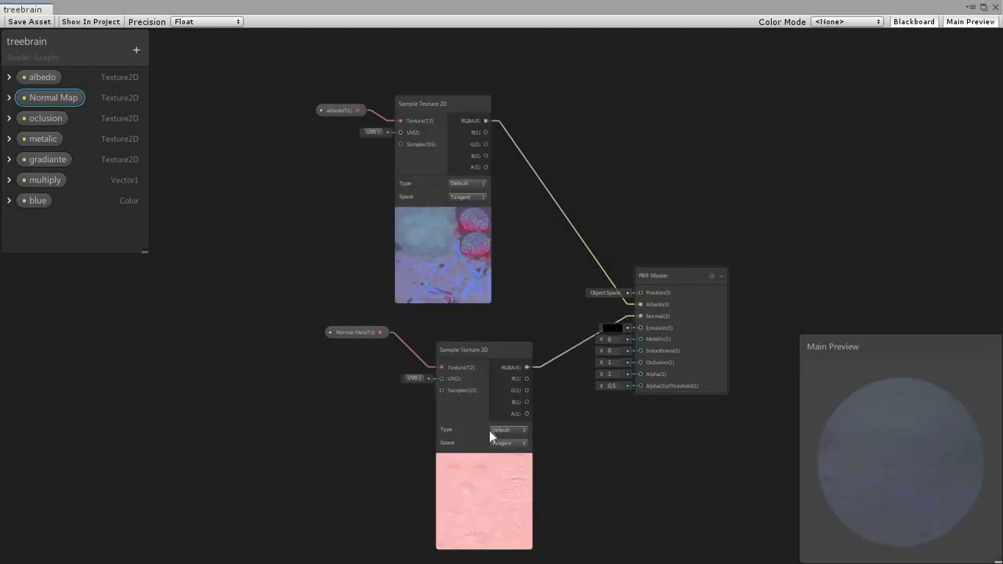
left_click(487, 460)
left_click_drag(490, 355, 414, 253)
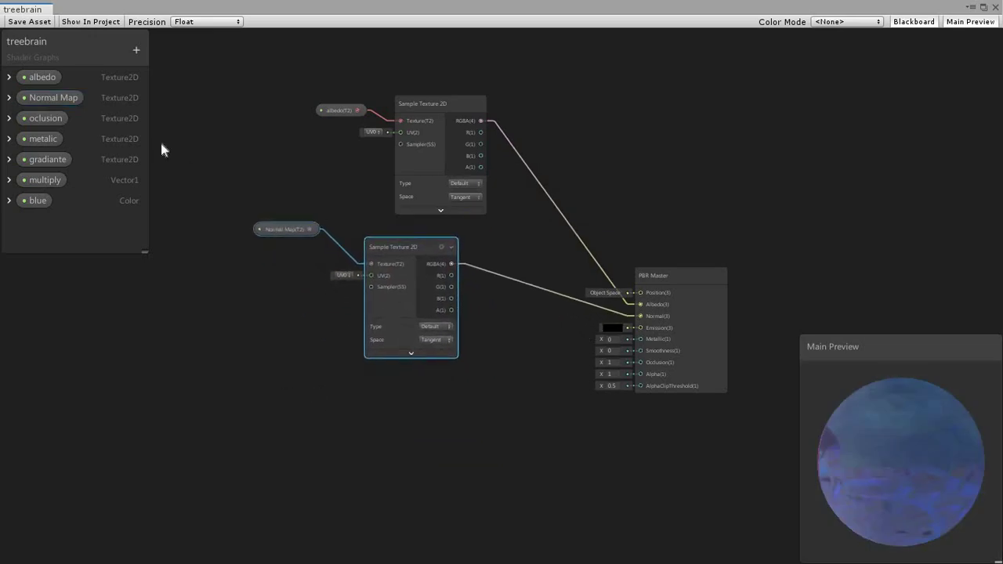
Place the oclusion property, feed it through a new Sample Texture 2D node into the PBR Master's Occlusion input, and collapse that sampler's preview
left_click_drag(36, 117, 390, 396)
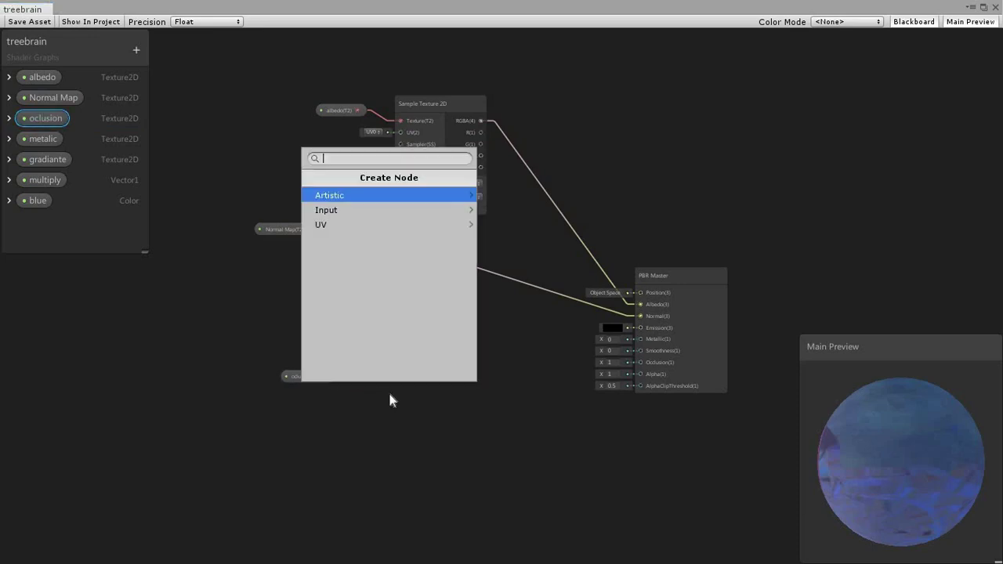
type("sam")
key("Down")
key("Return")
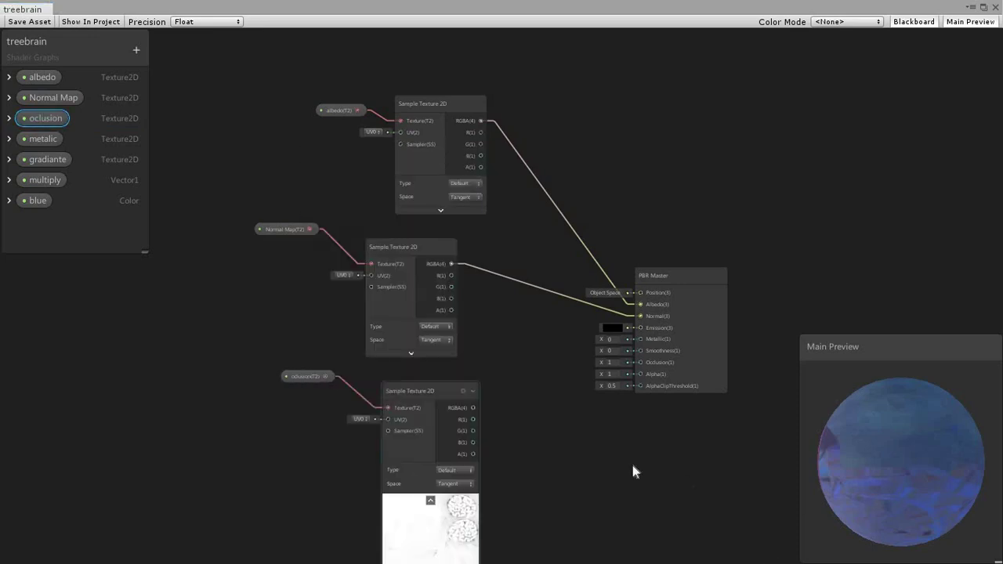
left_click_drag(474, 408, 635, 360)
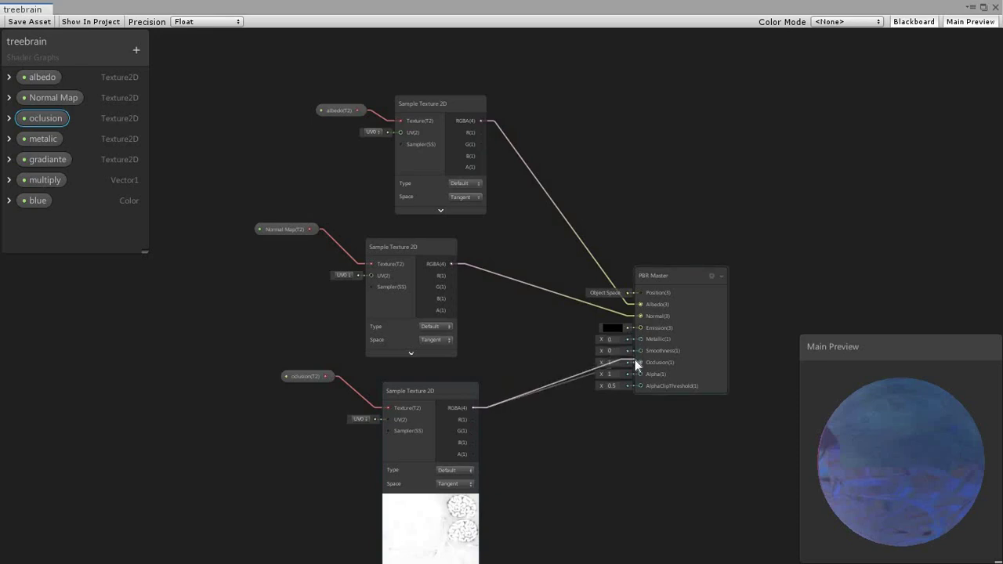
left_click(430, 501)
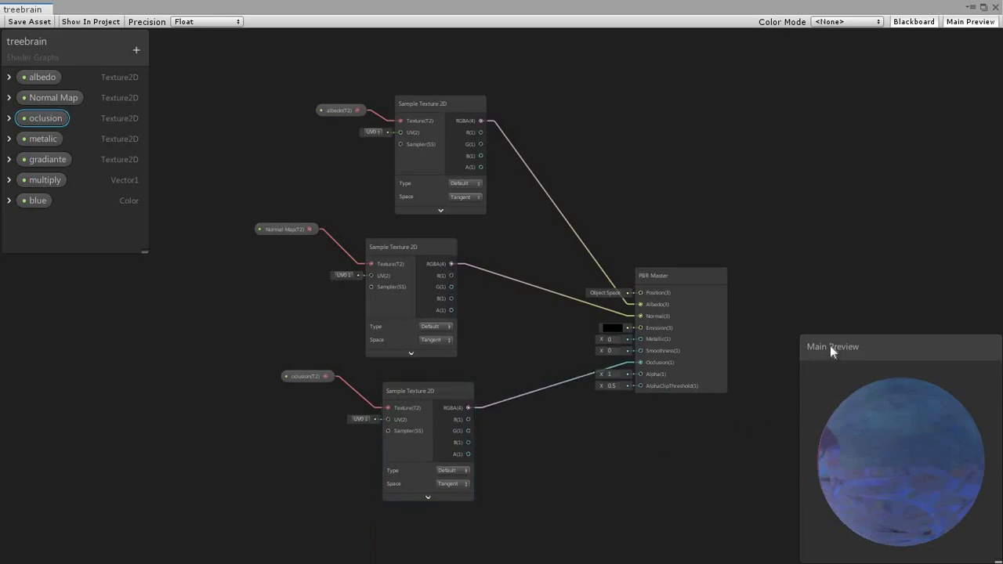
Set the main preview to a custom mesh, searching for "sku" and choosing the SkullRoom brain mesh with roots
right_click(875, 412)
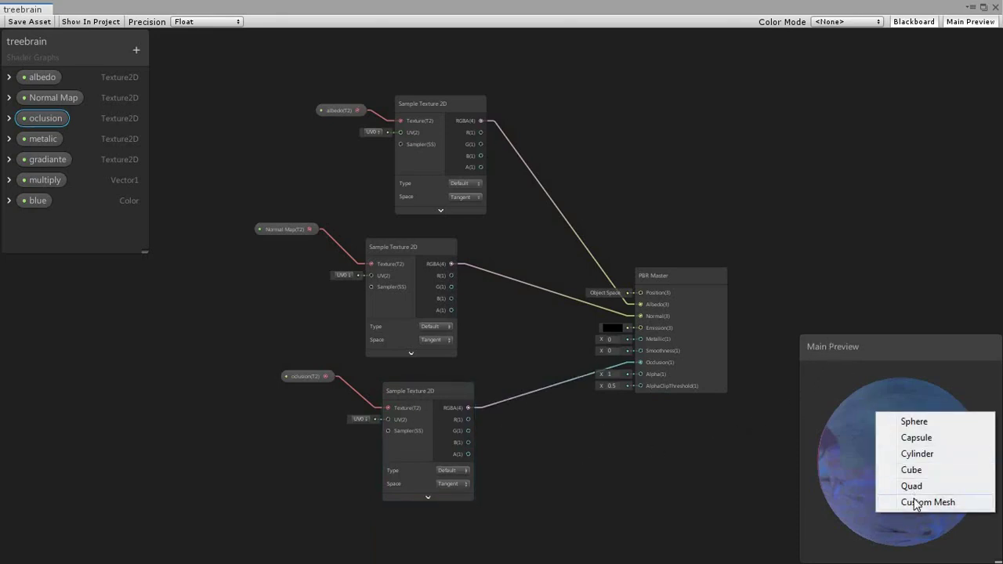
left_click(915, 503)
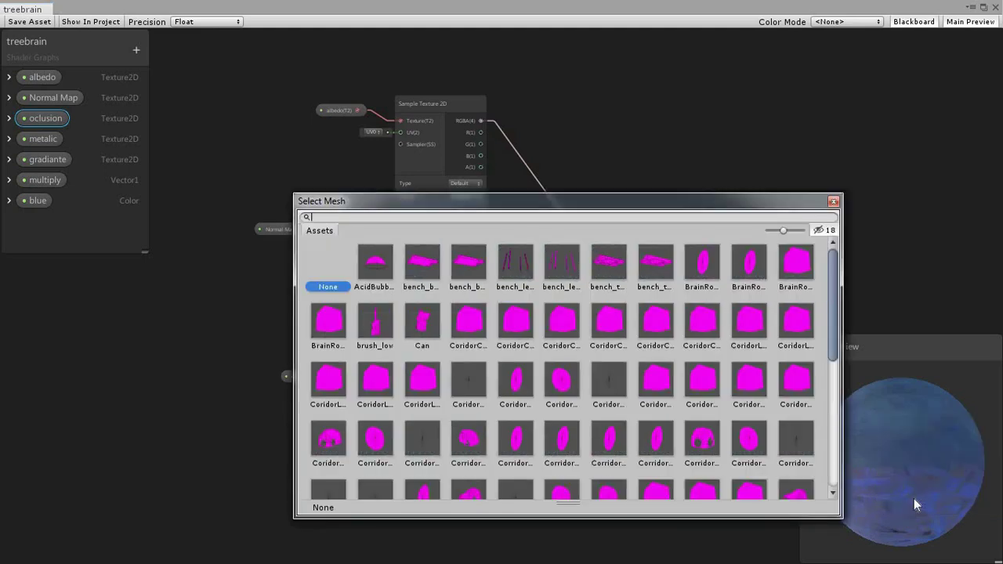
type("sku")
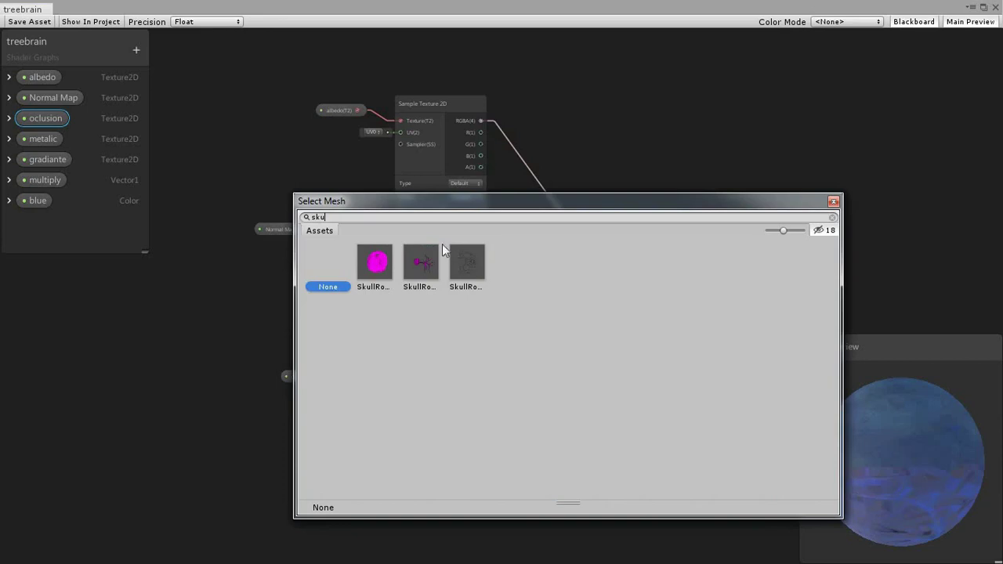
left_click(412, 266)
left_click(833, 203)
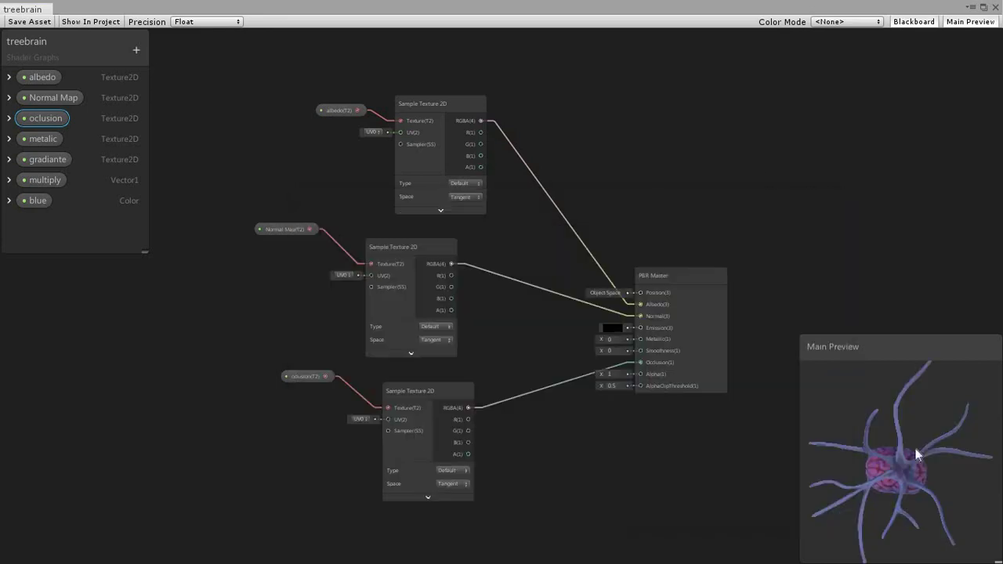
Turn the preview mesh upright, and move the albedo, normal map and oclusion node groups together farther from the PBR Master
left_click_drag(823, 427, 856, 392)
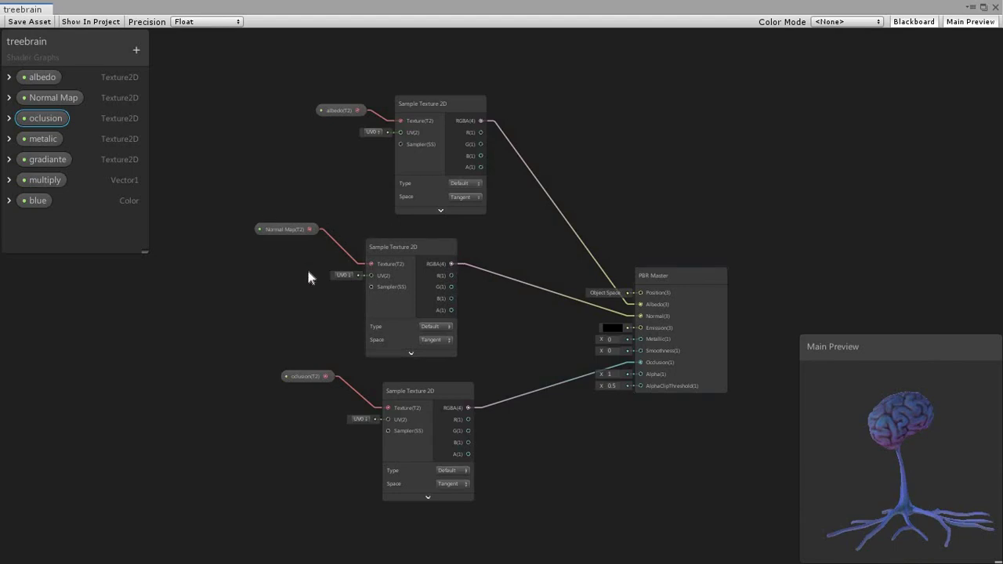
left_click_drag(309, 273, 258, 277)
left_click_drag(424, 361, 481, 439)
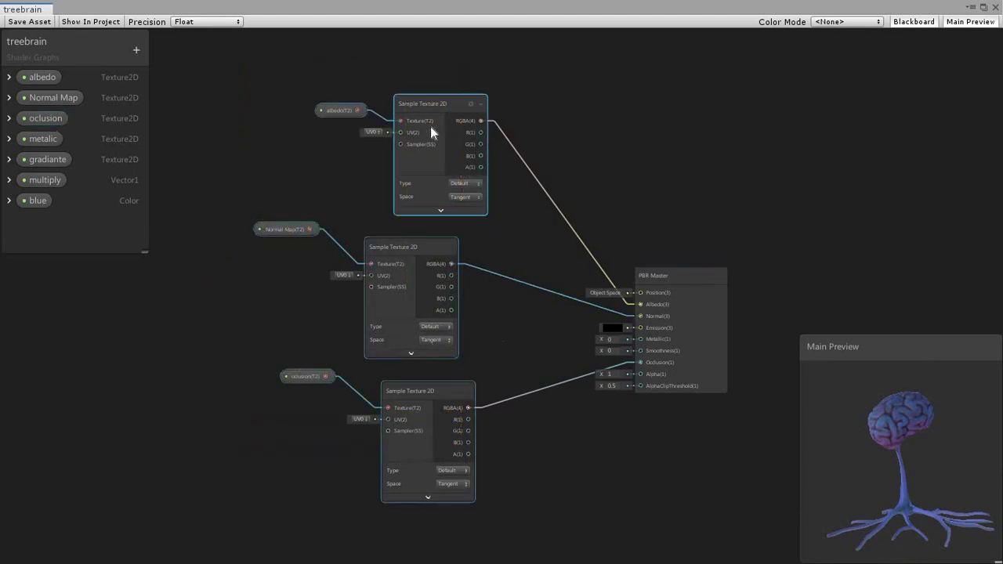
left_click_drag(431, 104, 371, 91)
left_click(481, 394)
Place the metalic property below the oclusion nodes, create a Sample Texture 2D LOD node from its output and set it beside the property
middle_click_drag(526, 556, 549, 345)
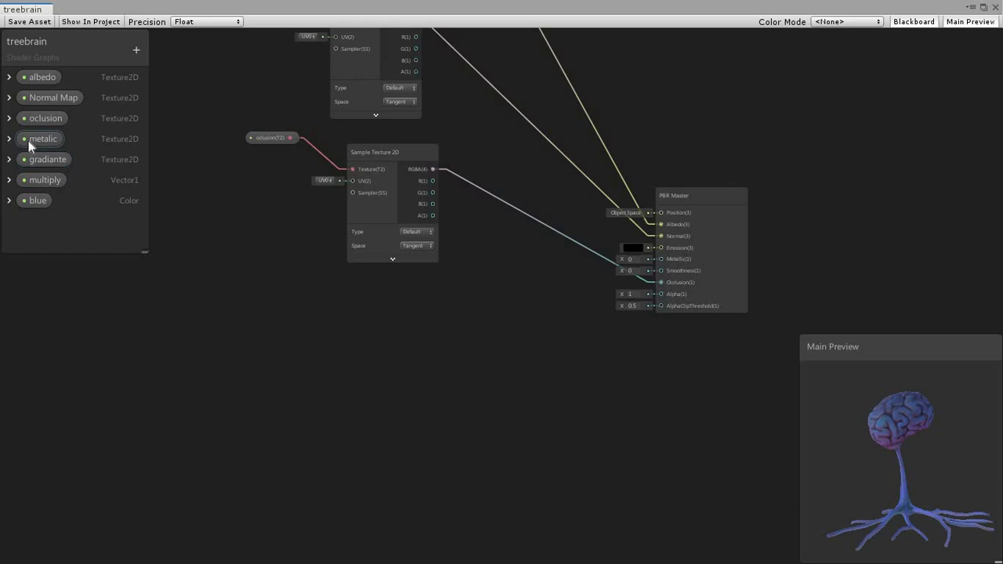
left_click_drag(28, 140, 157, 318)
left_click_drag(246, 352, 323, 369)
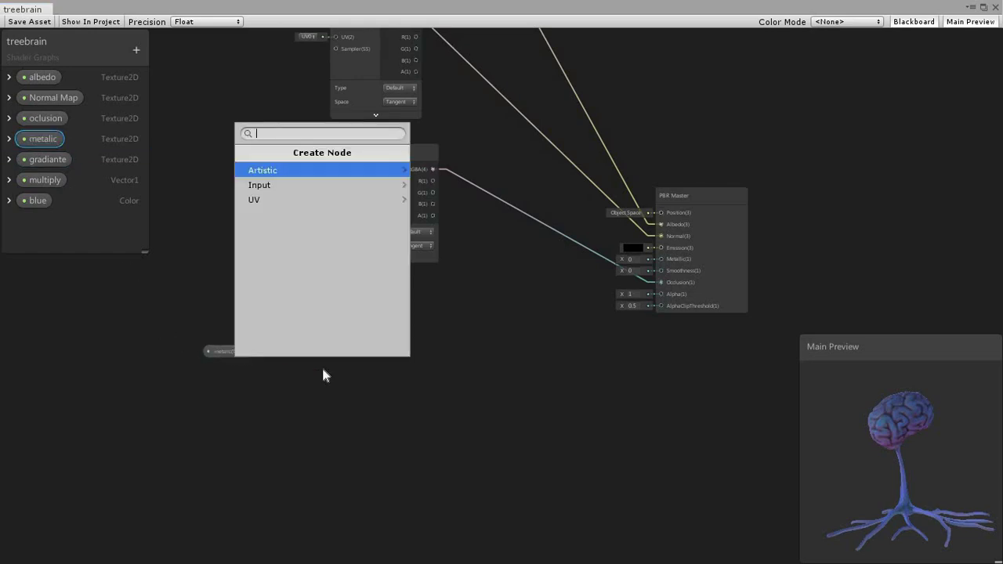
type("sam")
key("Return")
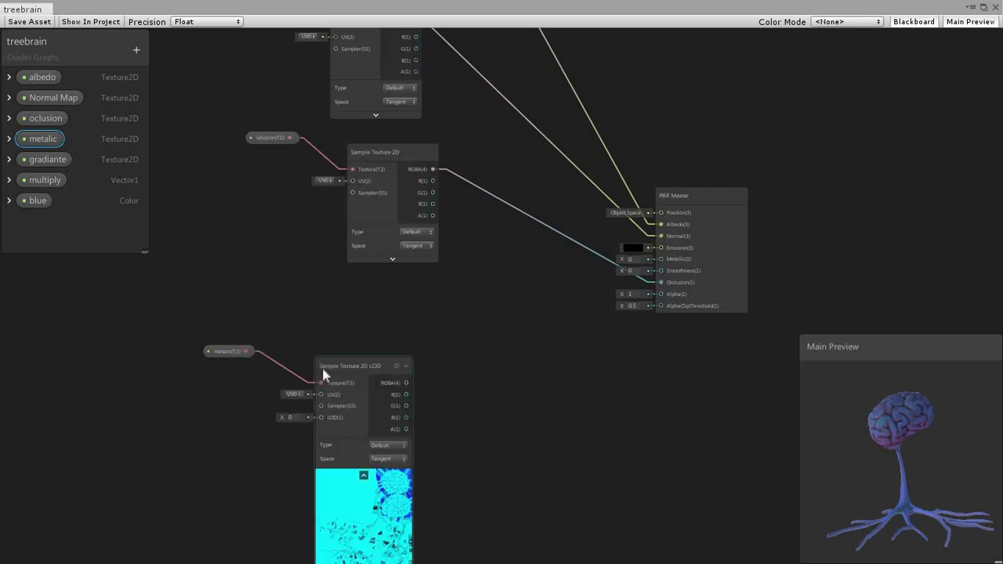
left_click_drag(334, 367, 310, 345)
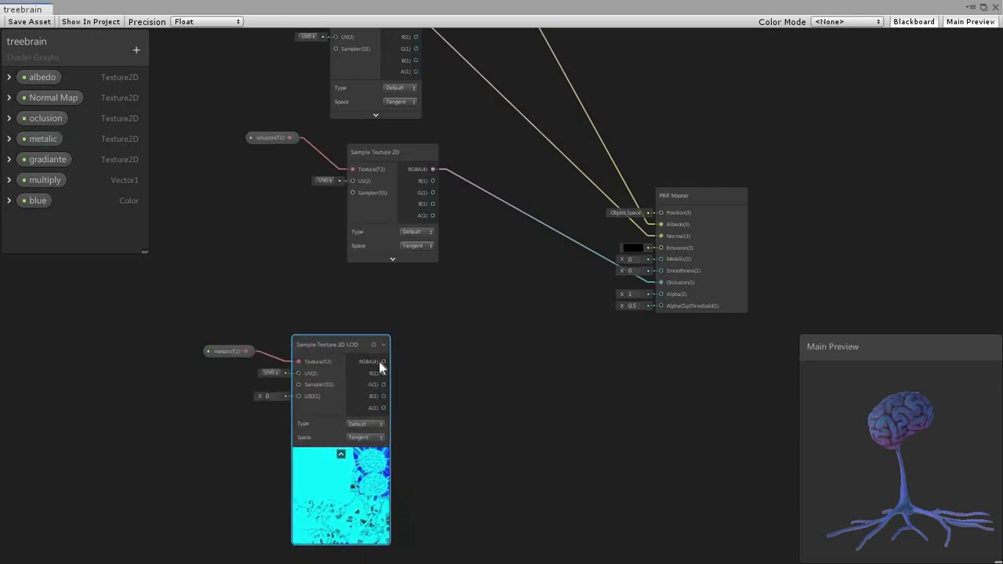
Create a Replace Color node from the metalic sampler's RGBA output and move it clear of the sampler
left_click_drag(394, 363, 448, 364)
type("repl")
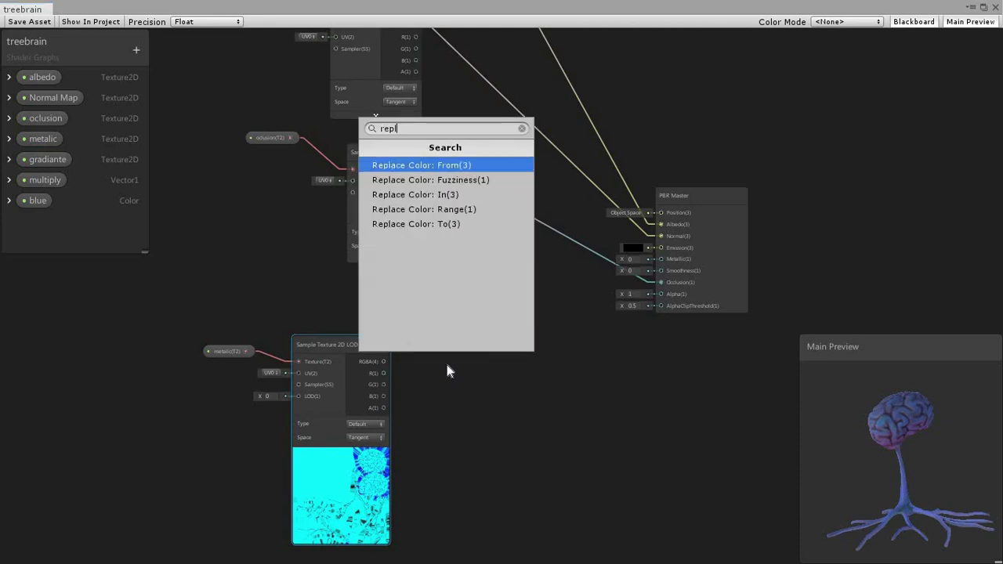
key("Return")
middle_click_drag(447, 365, 473, 317)
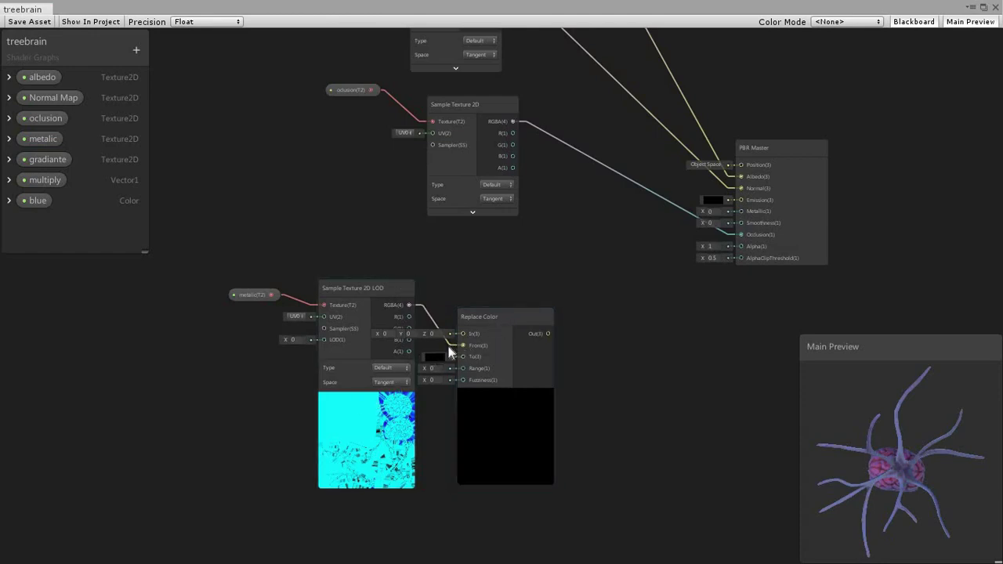
left_click_drag(488, 317, 525, 282)
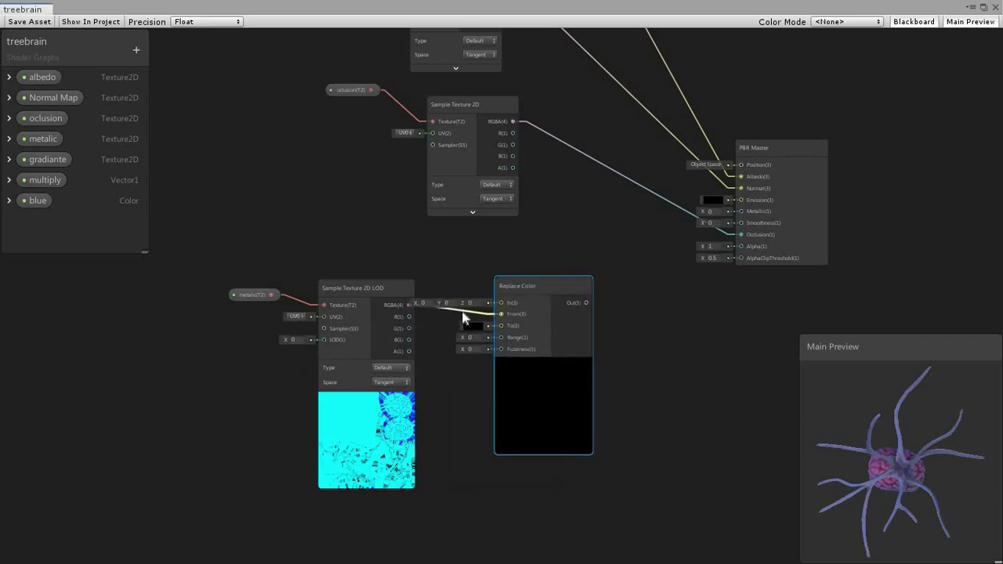
Delete the link into Replace Color's From input and connect the metalic sampler's RGBA output to its In input instead
left_click(457, 311)
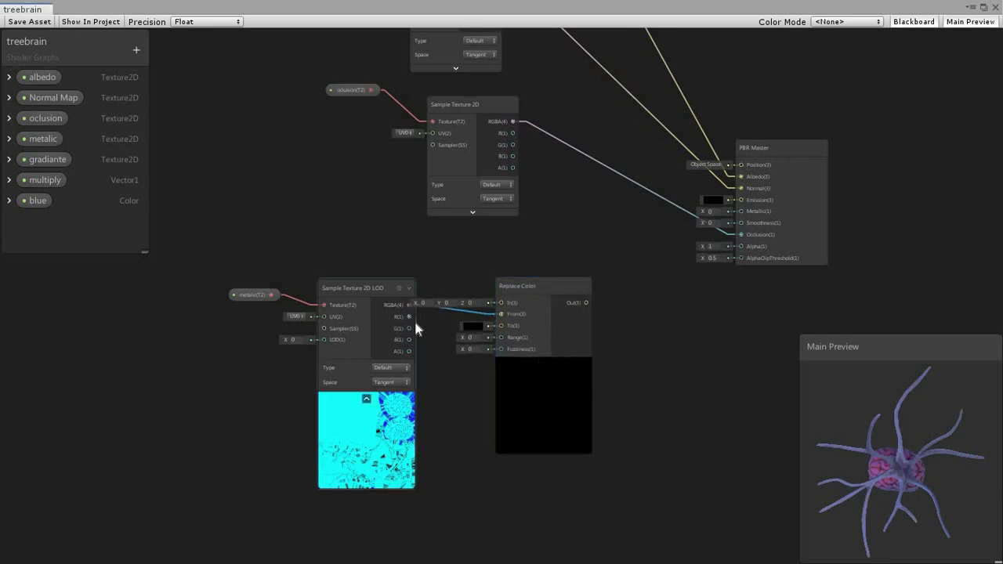
key("Delete")
left_click_drag(407, 305, 503, 302)
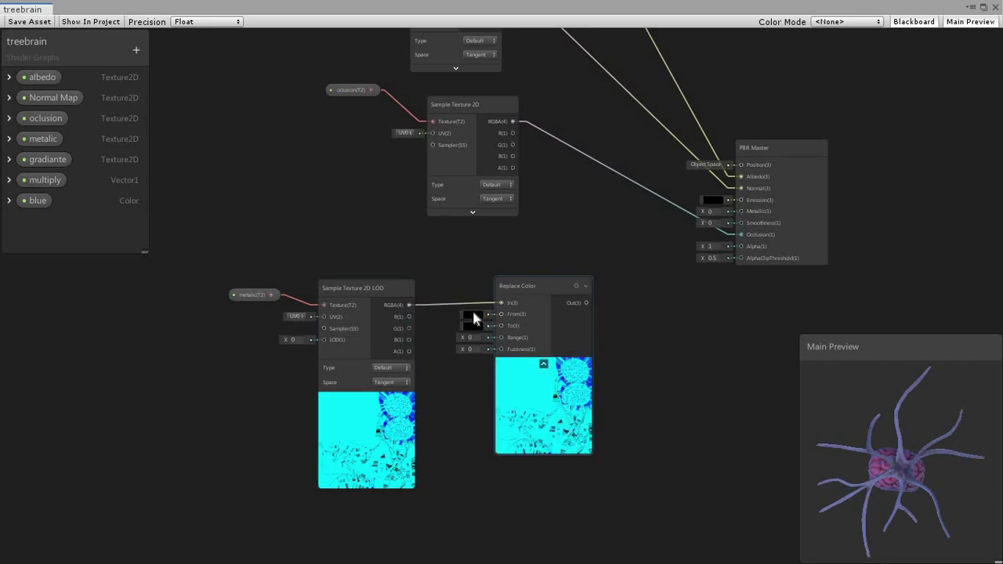
Set the Replace Color node's From color to a bright blue
left_click(474, 312)
left_click(530, 204)
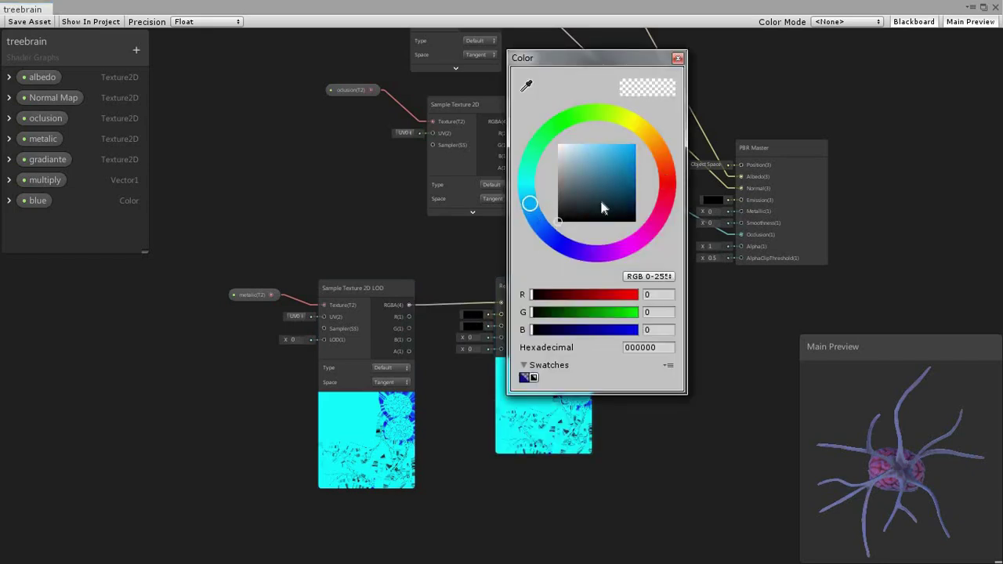
left_click_drag(601, 207, 665, 123)
left_click(678, 58)
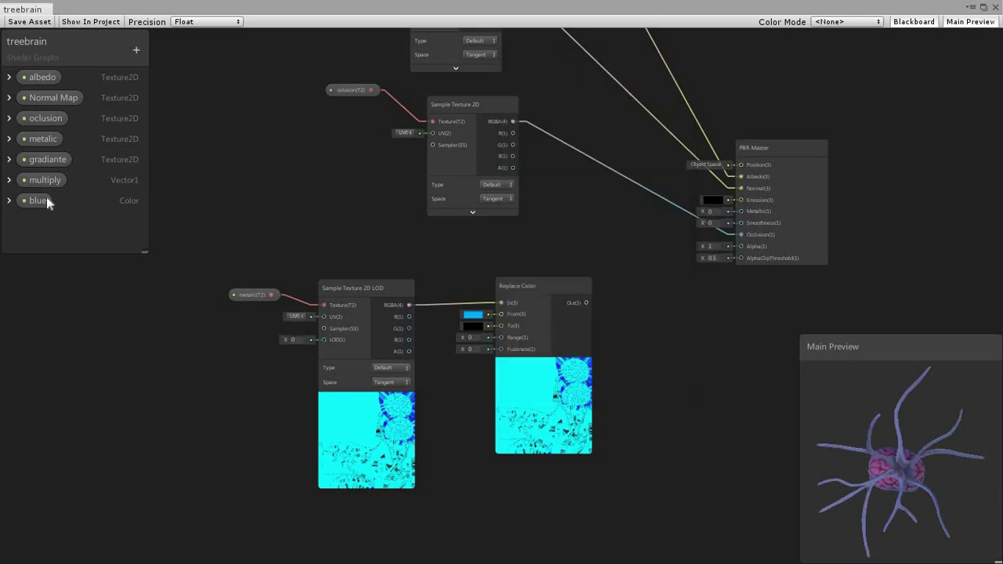
Feed the blue property into Replace Color's From input, try Range values of 1 and 0, and set Range to 0.45
left_click_drag(43, 204, 461, 317)
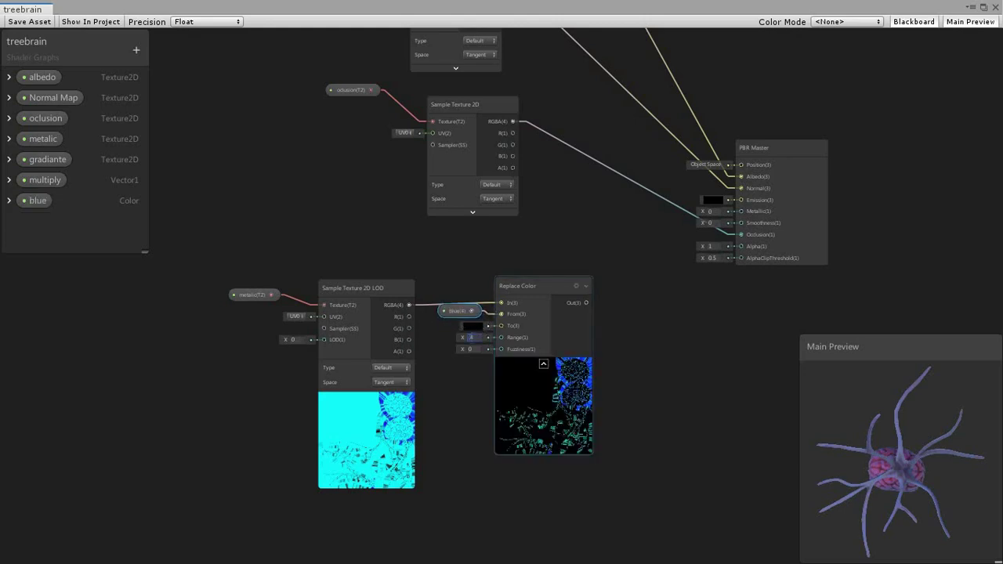
left_click(461, 378)
type("1")
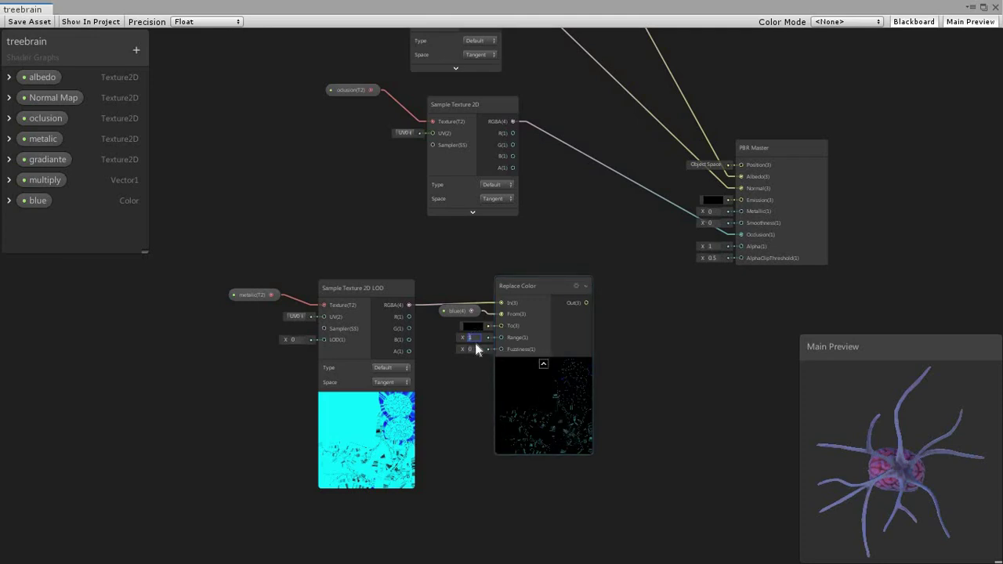
type("0")
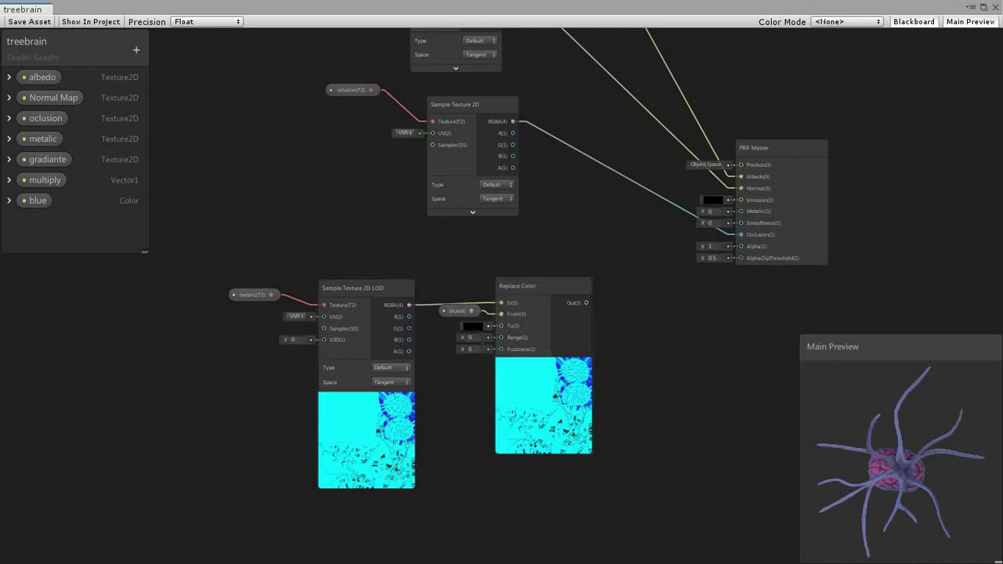
double_click(471, 338)
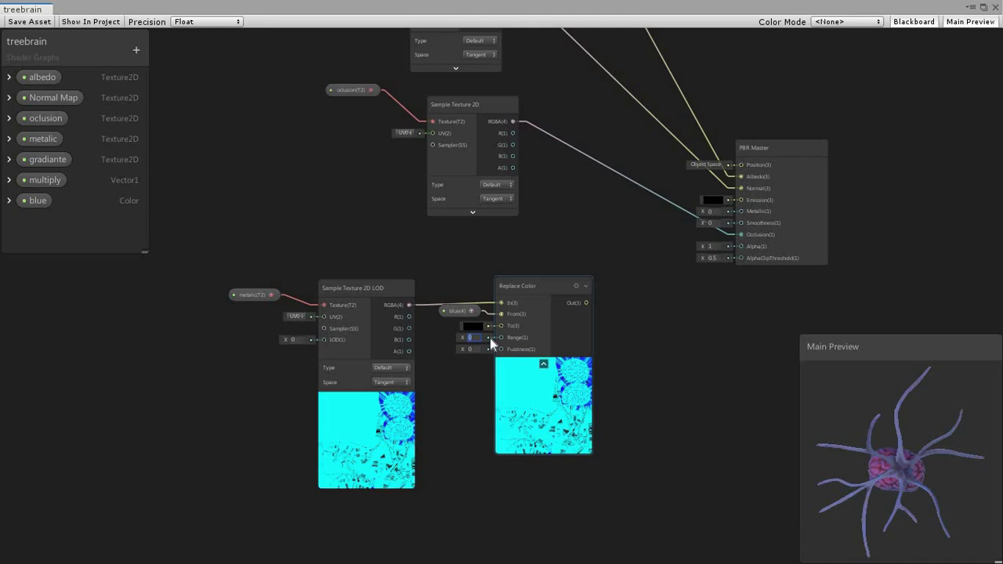
type("1")
key("Return")
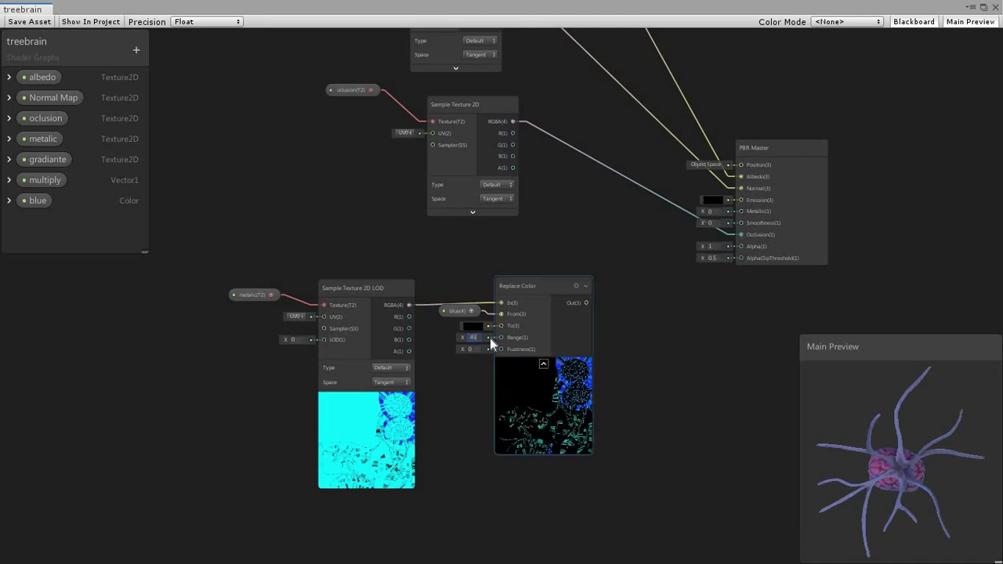
type("0.45")
Connect Replace Color's output to the PBR Master's Emission input, set its Range to 0.3 and turn the preview mesh to check the glow
left_click_drag(585, 302, 743, 201)
mouse_move(917, 444)
left_mouse_down()
mouse_move(854, 448)
mouse_move(801, 390)
mouse_move(919, 457)
mouse_move(886, 460)
mouse_move(897, 448)
mouse_move(910, 458)
mouse_move(915, 449)
mouse_move(900, 439)
left_mouse_up()
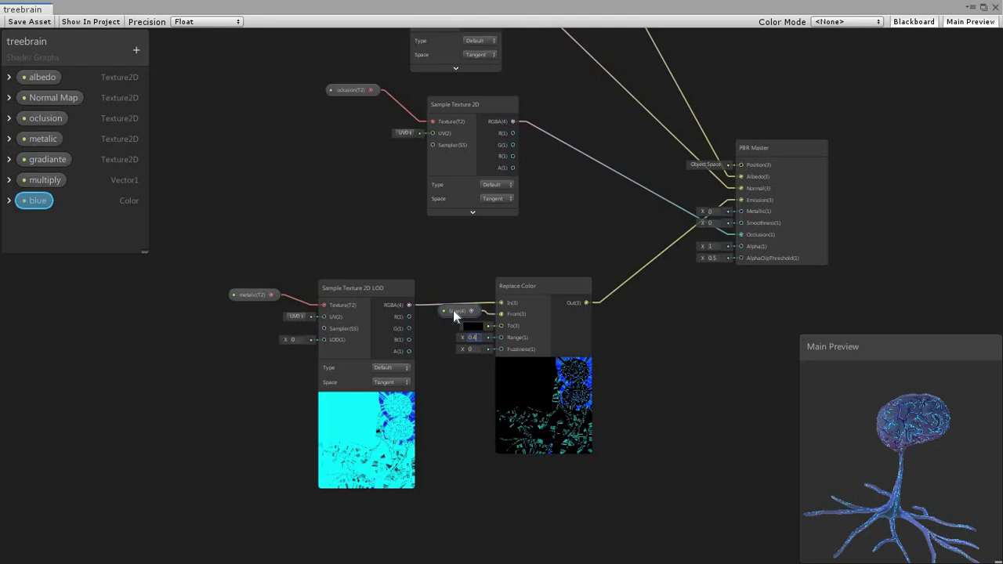
key("BackSpace")
type("3")
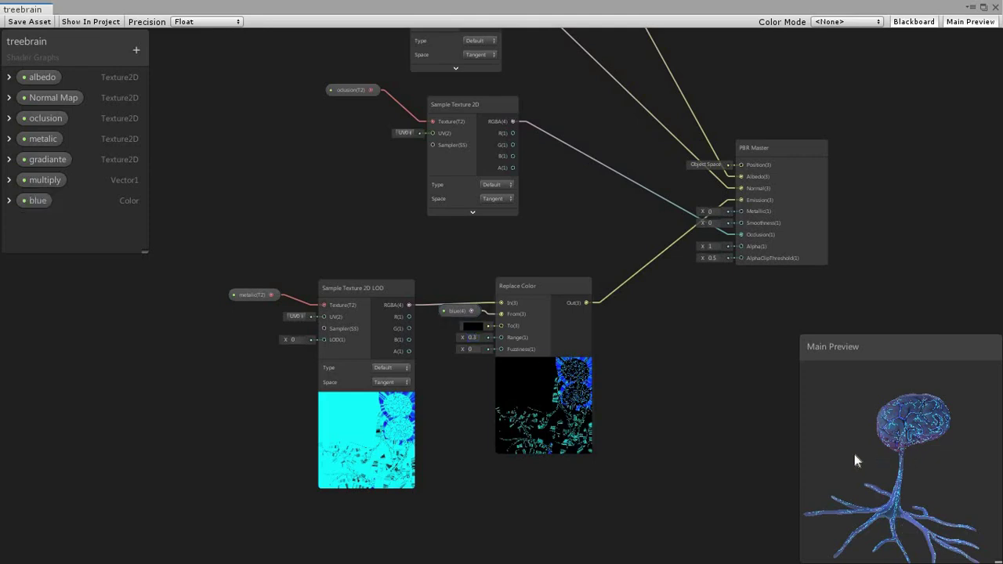
mouse_move(855, 455)
left_mouse_down()
mouse_move(844, 504)
mouse_move(892, 468)
mouse_move(848, 462)
left_mouse_up()
Move the metalic property, its sampler, the blue property and the Replace Color node together farther from the PBR Master
scroll(656, 439, "down", 1)
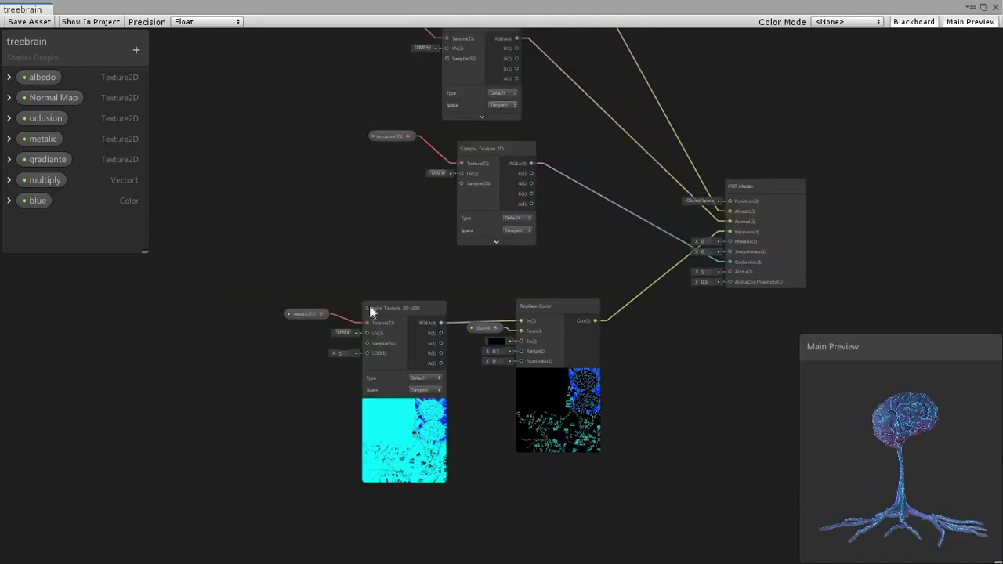
left_click_drag(559, 407, 561, 396)
left_click_drag(508, 299, 373, 279)
middle_click_drag(555, 341, 635, 256)
left_click(523, 402)
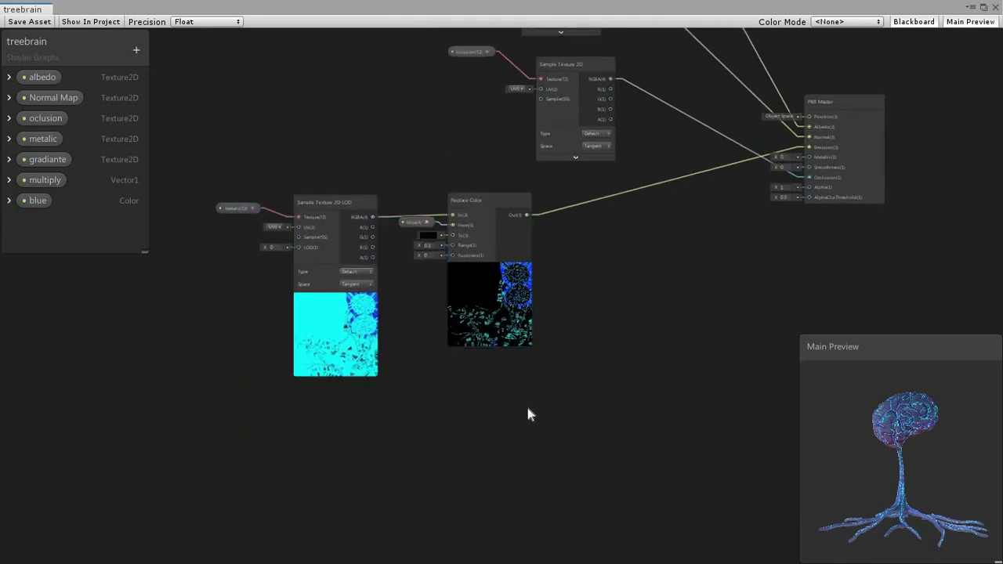
Place the gradiante property below the Replace Color node and create a Sample Texture 2D node from its output
left_click_drag(45, 159, 570, 431)
type("sa")
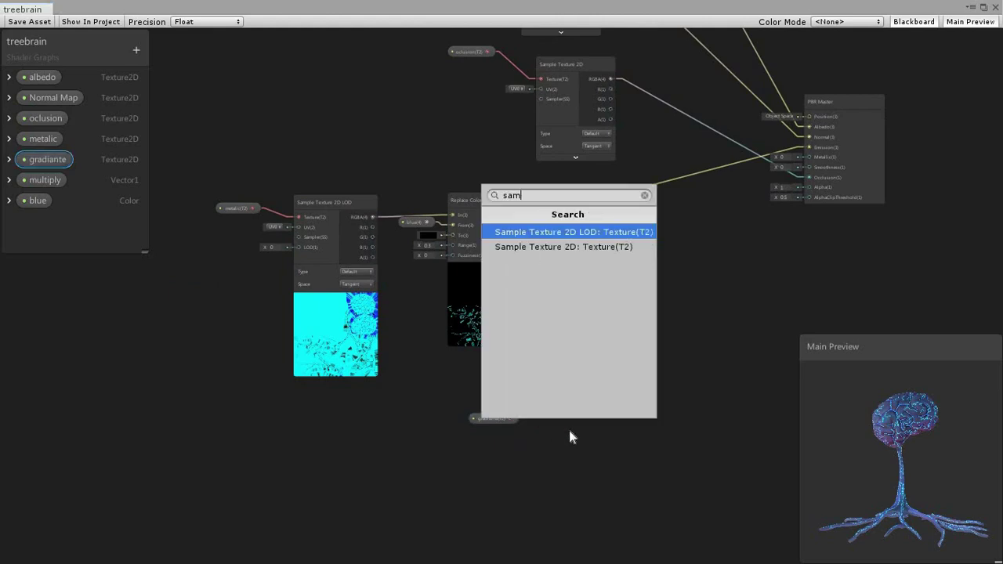
type("m")
key("Down")
key("Return")
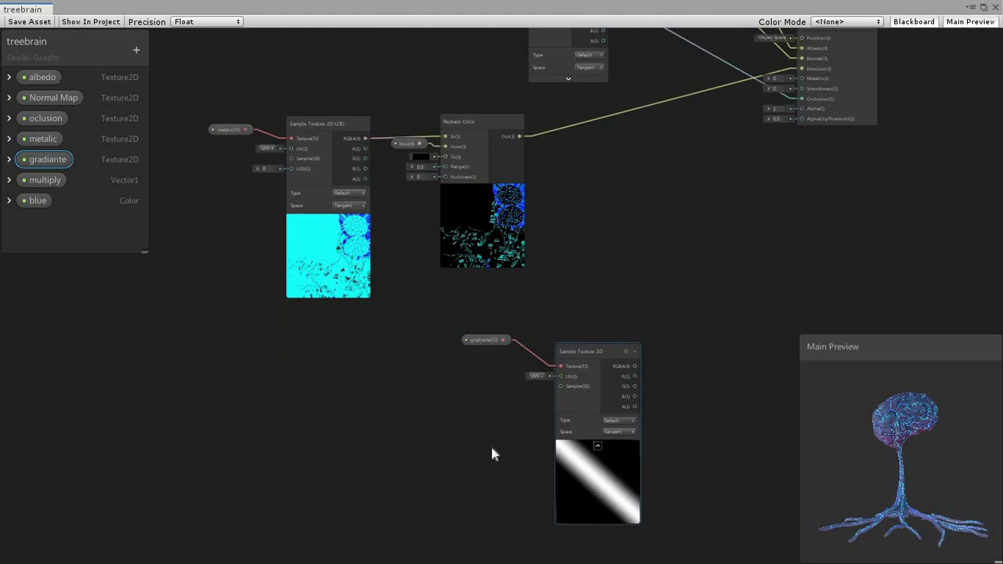
Create a Tiling And Offset node beside the gradiante sampler and connect its output to the sampler's UV input
left_click(416, 439)
key("space")
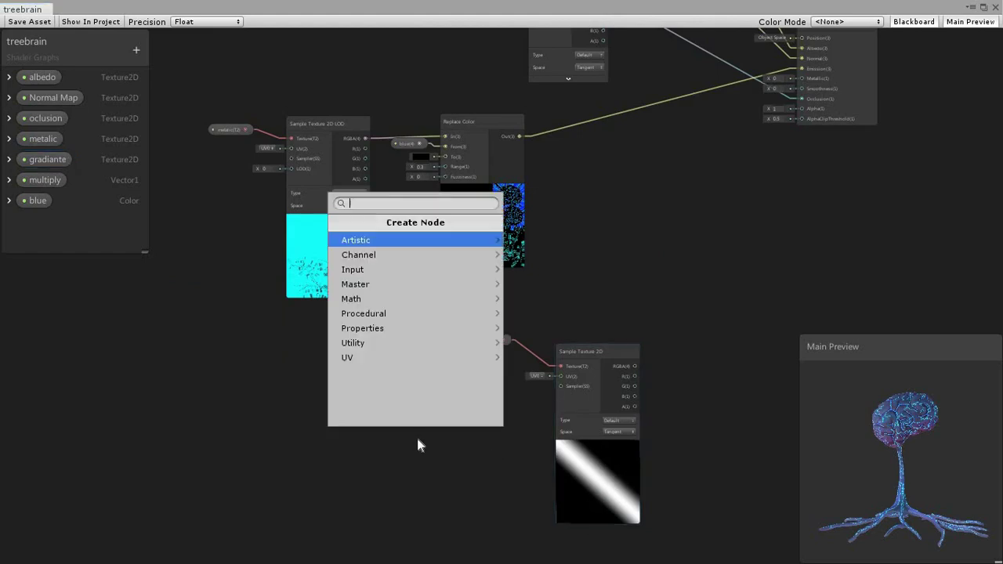
type("tili")
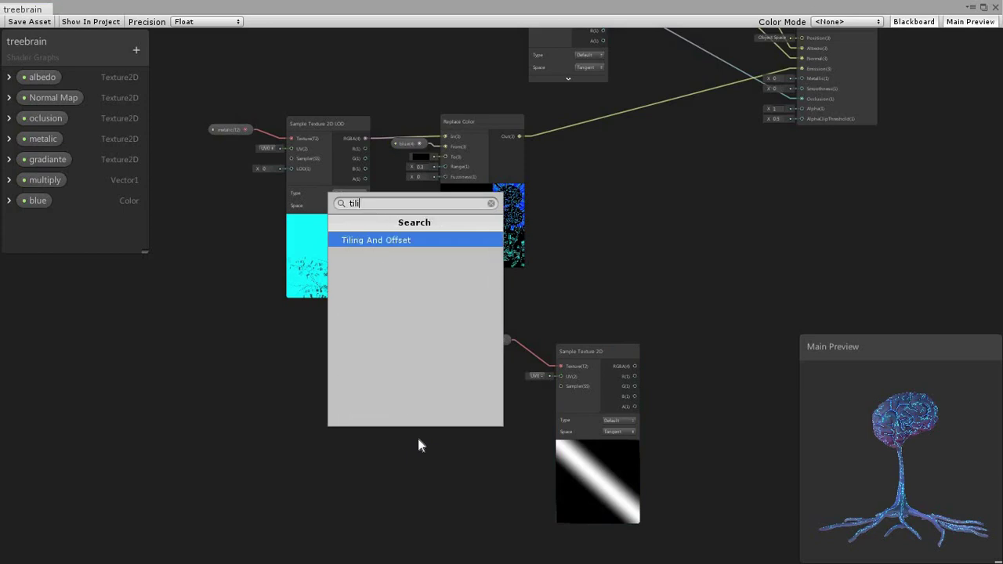
key("Return")
left_click_drag(455, 462, 414, 402)
left_click_drag(457, 418, 564, 378)
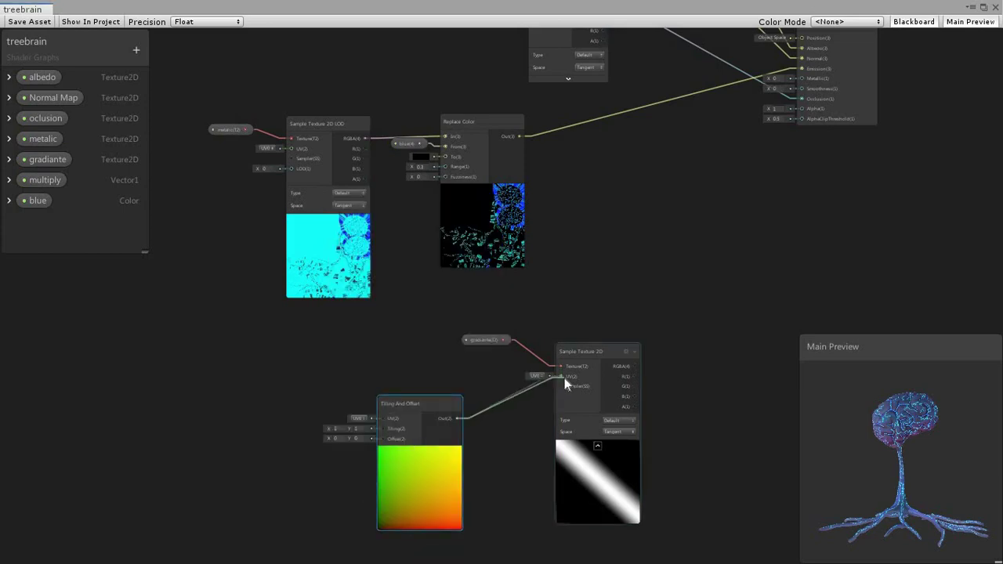
left_click(324, 435)
left_click_drag(328, 441, 317, 463)
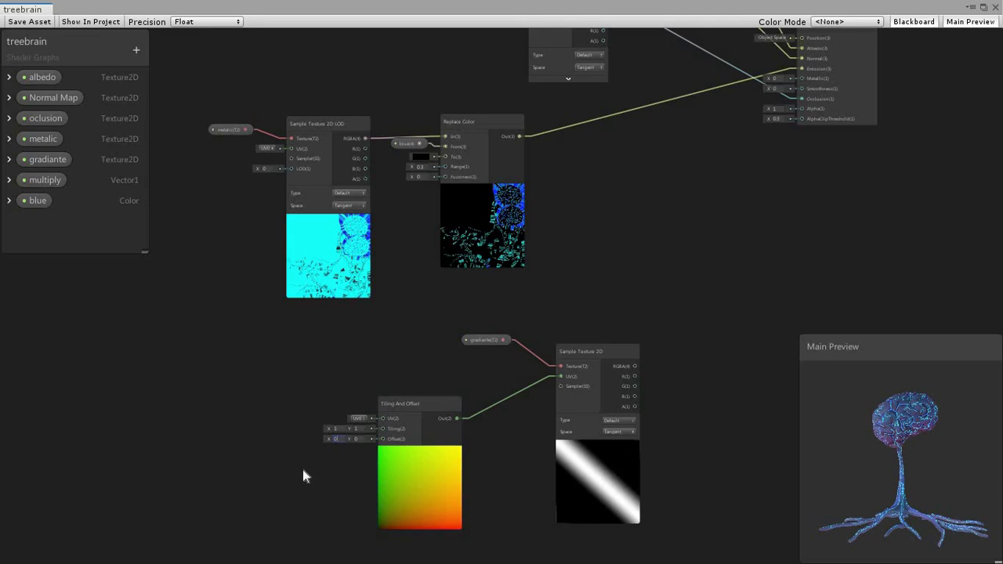
Create a Time node, connect its Time output to Tiling And Offset's Offset input and move the Time node higher
scroll(349, 439, "up", 4)
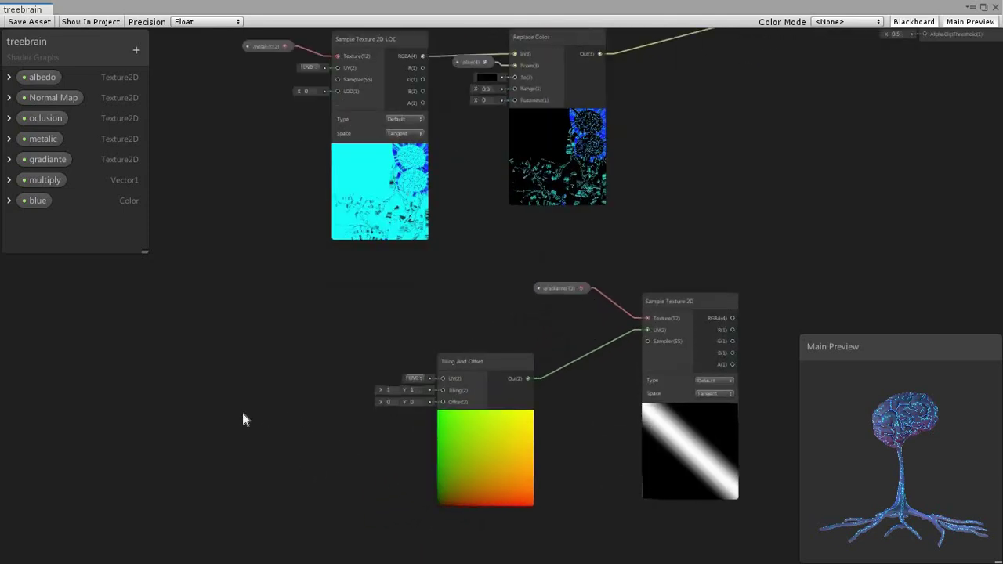
key("space")
type("tim")
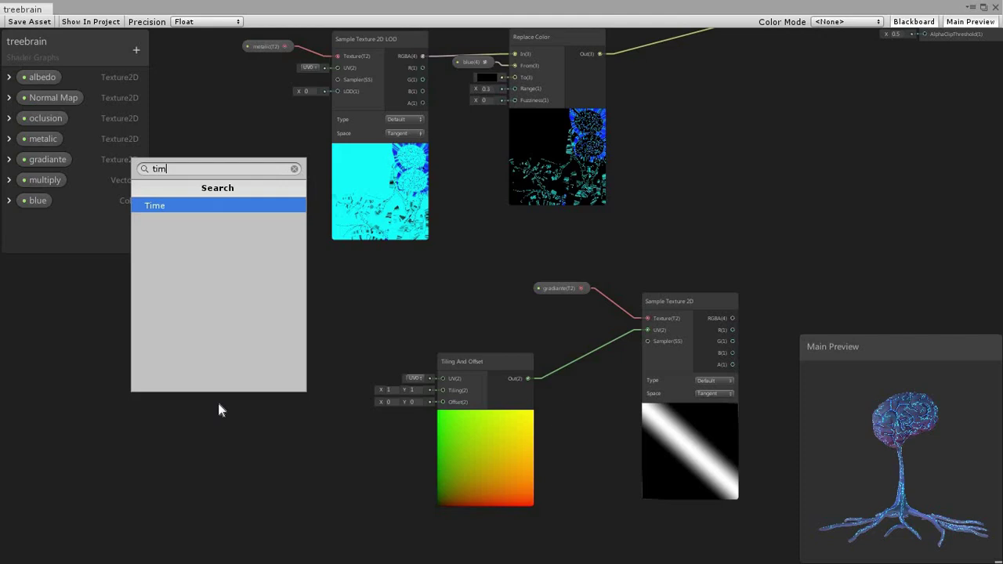
key("Return")
left_click_drag(269, 445, 441, 401)
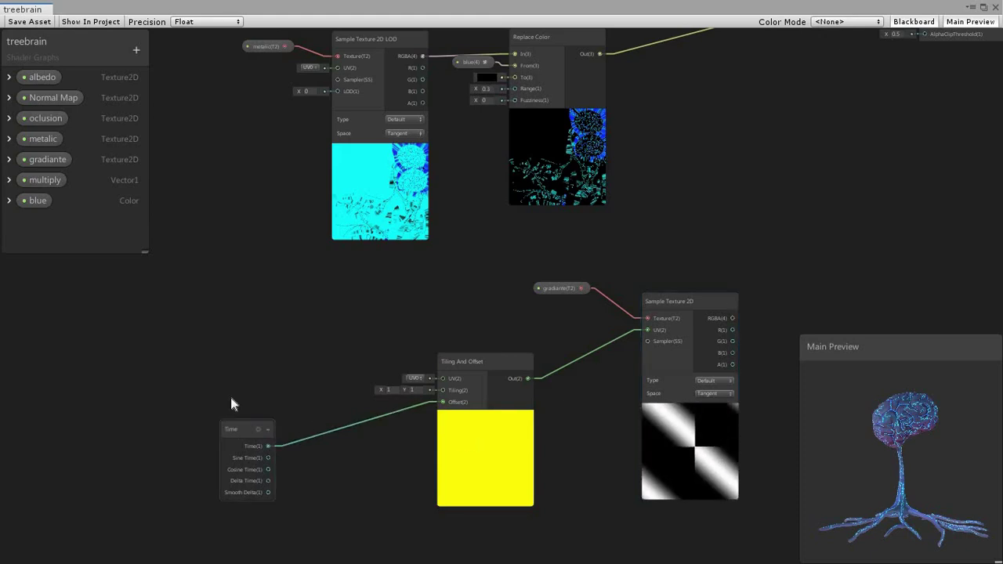
left_click_drag(228, 429, 227, 352)
left_click(263, 449)
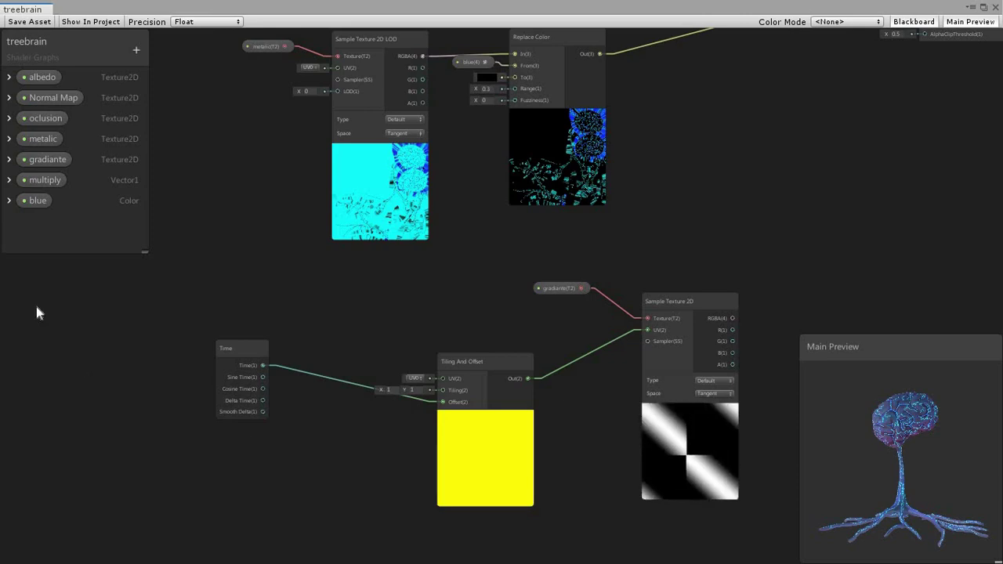
Place the multiply property below the Time node, create a Multiply node from its output and feed the Time output into the other input
left_click(42, 185)
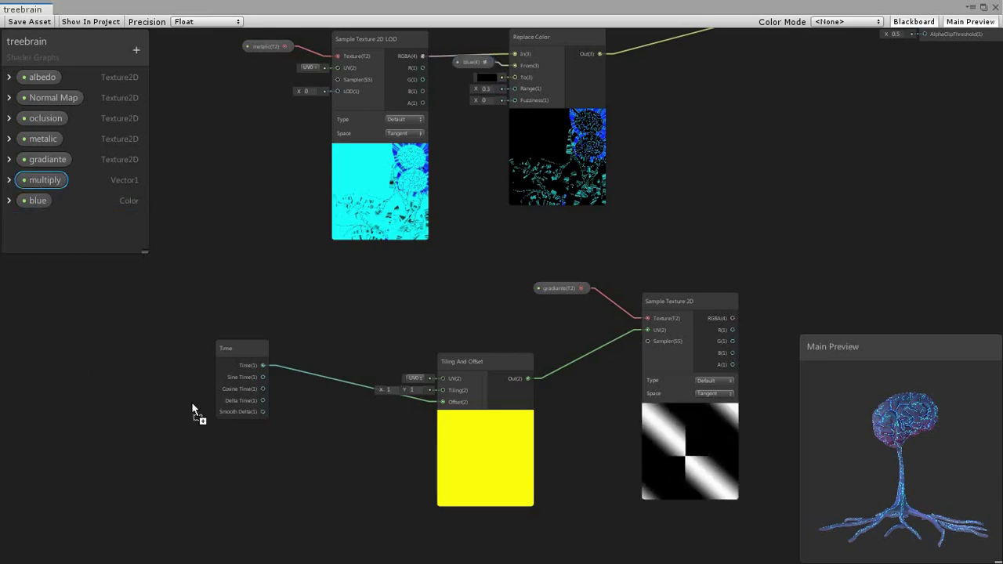
left_click_drag(283, 498, 323, 464)
type("mul")
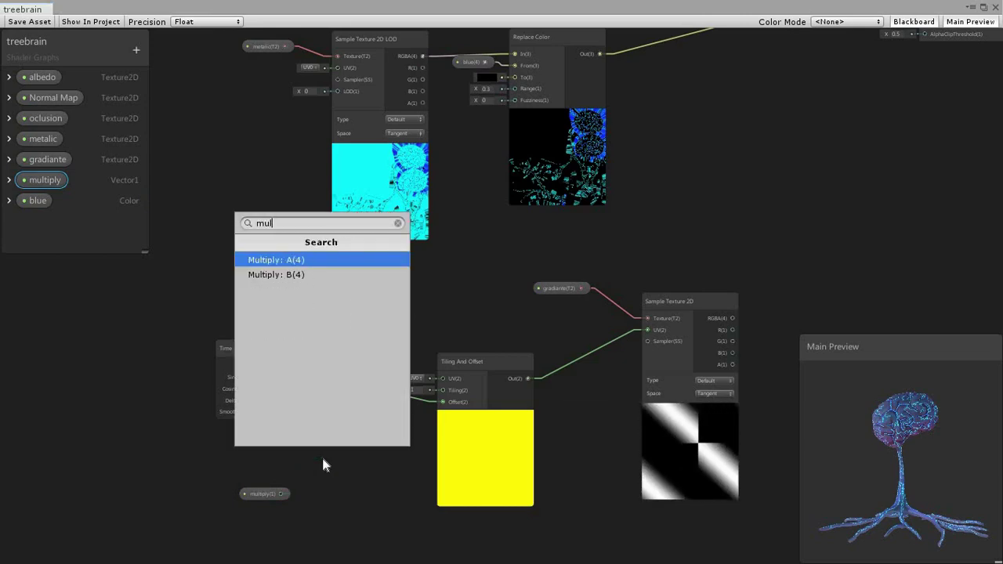
key("Return")
left_click_drag(264, 366, 330, 441)
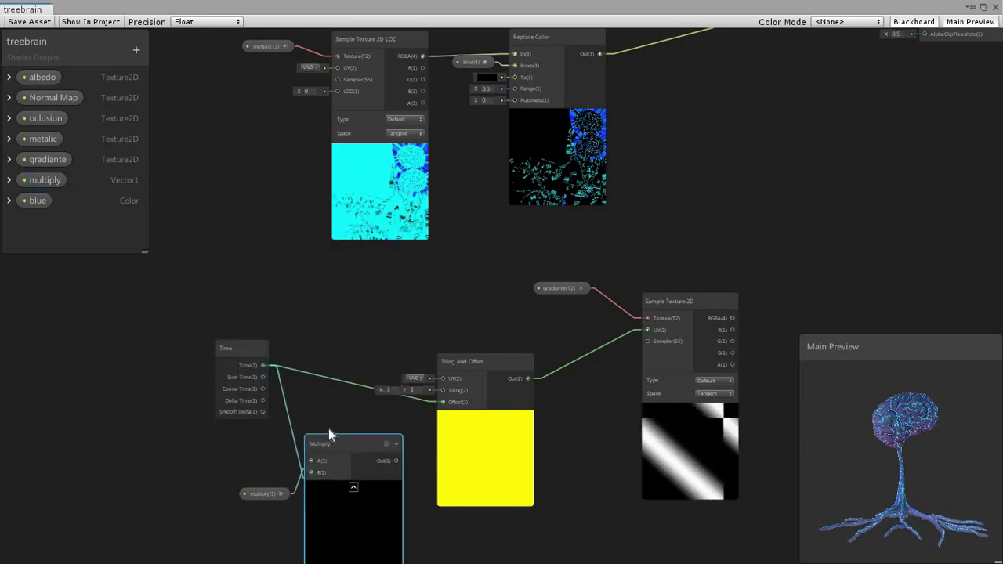
Remove the direct link between Time and Tiling And Offset, and connect the Multiply output to the Offset input instead
left_click(348, 381)
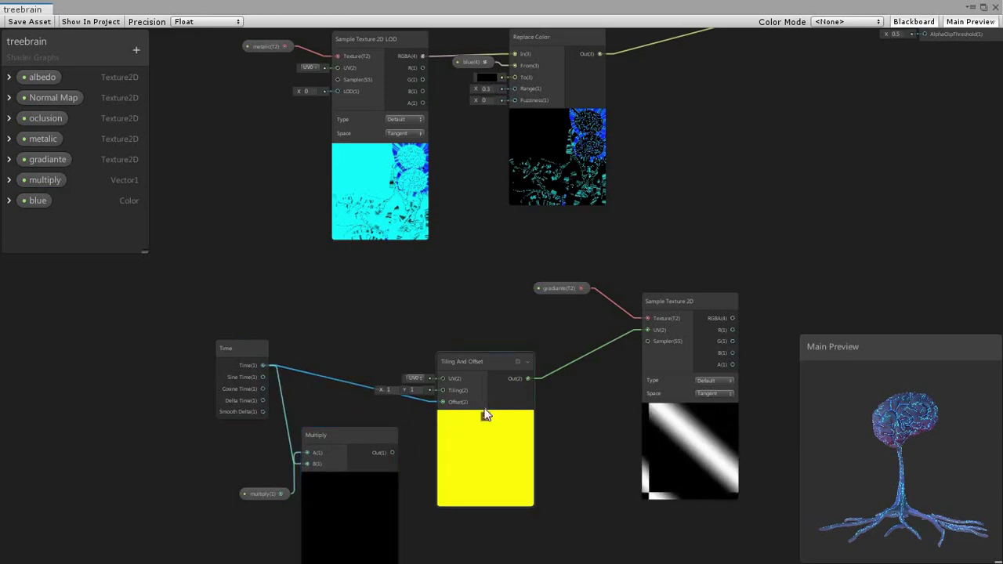
key("Delete")
left_click_drag(392, 458, 444, 399)
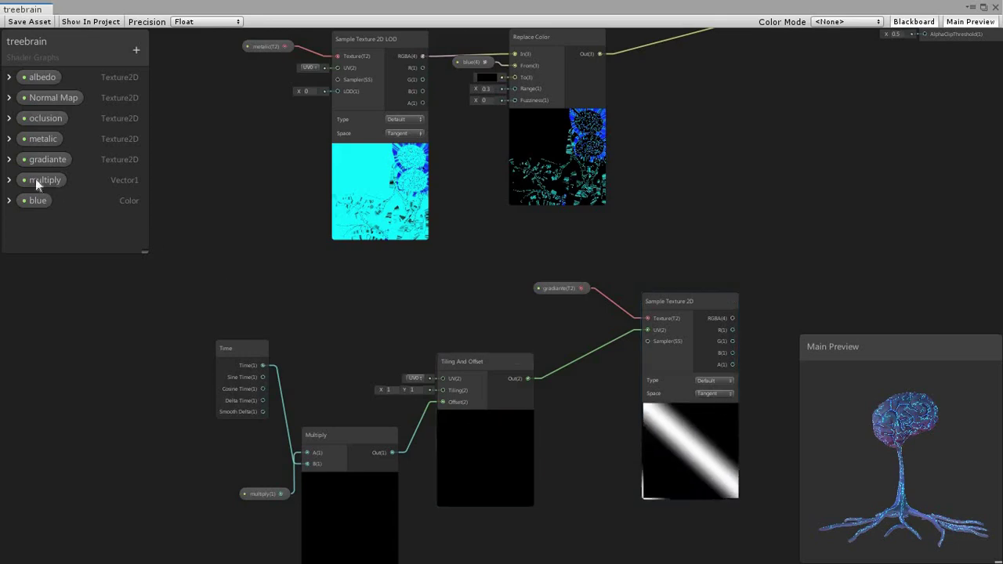
Try a default of 0.5 for the multiply property to compare the gradient's scrolling direction, and restore it to -0.5
left_click(9, 179)
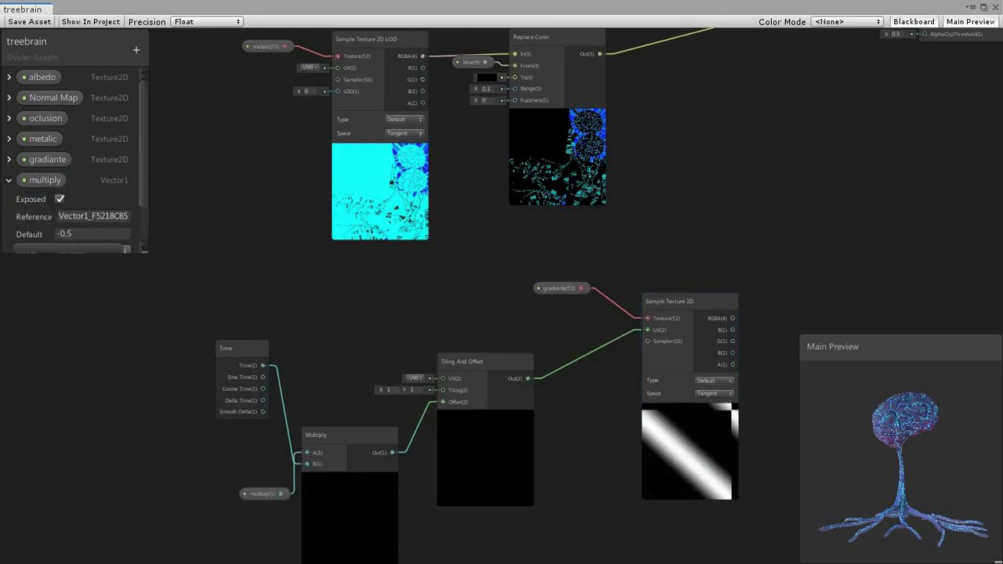
left_click(92, 233)
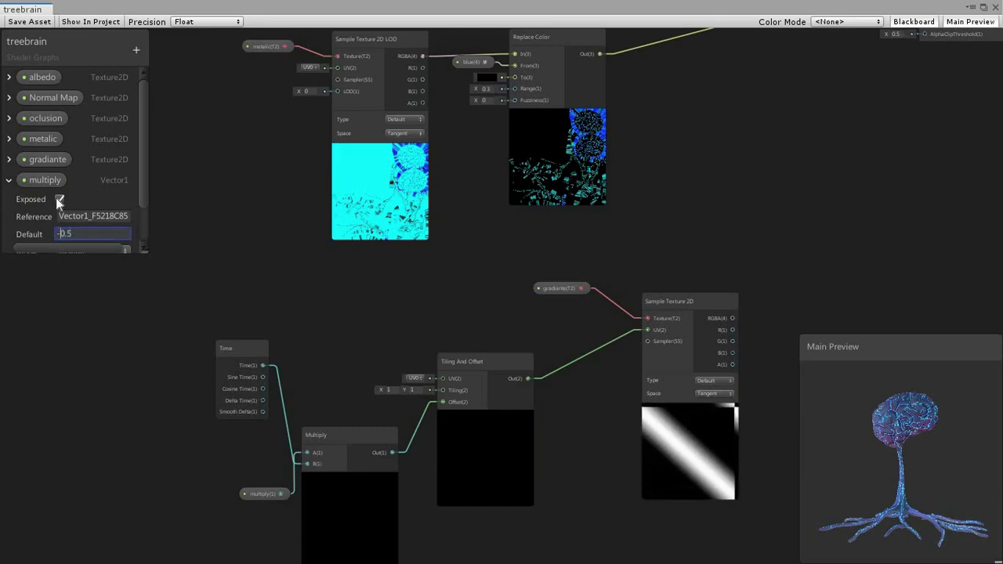
key("Delete")
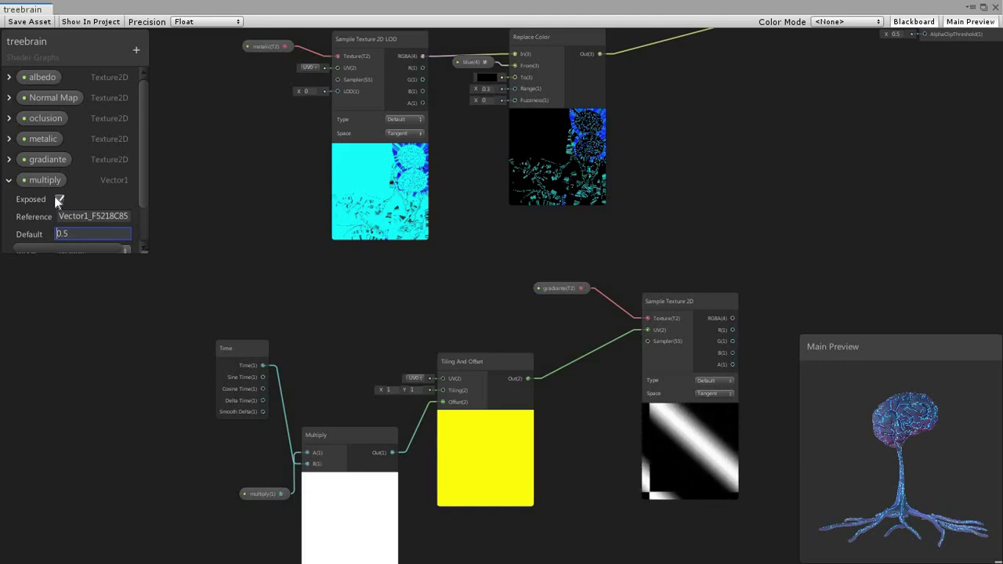
type("-")
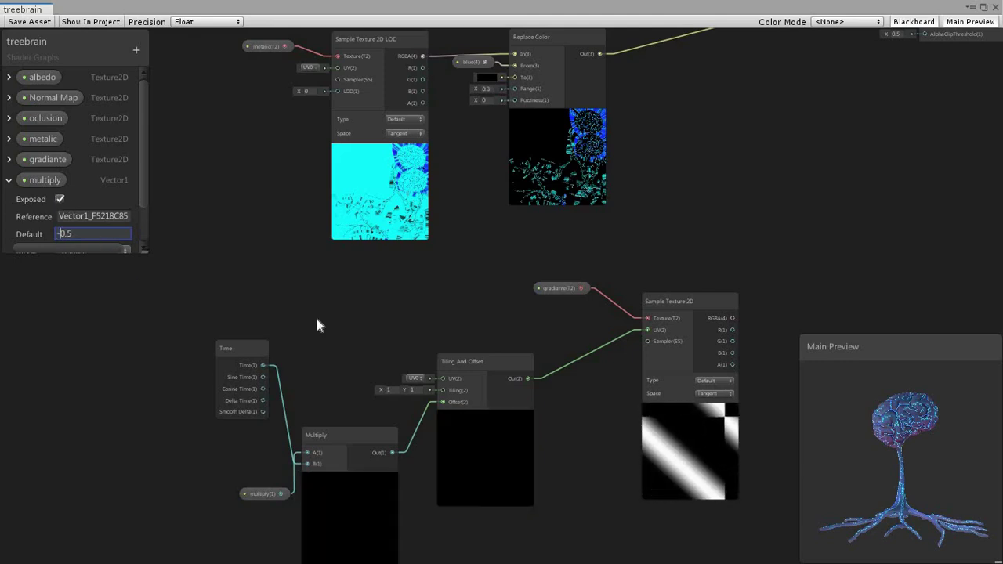
Create a second Multiply node beside the gradiante sampler and connect the sampler's RGBA output to its B input
middle_click_drag(298, 294, 286, 269)
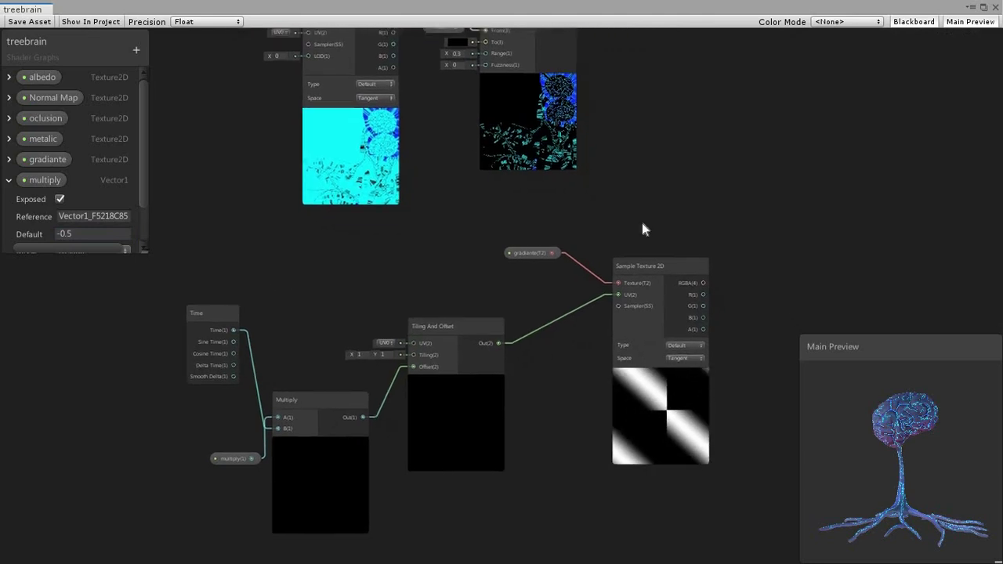
scroll(647, 233, "down", 4)
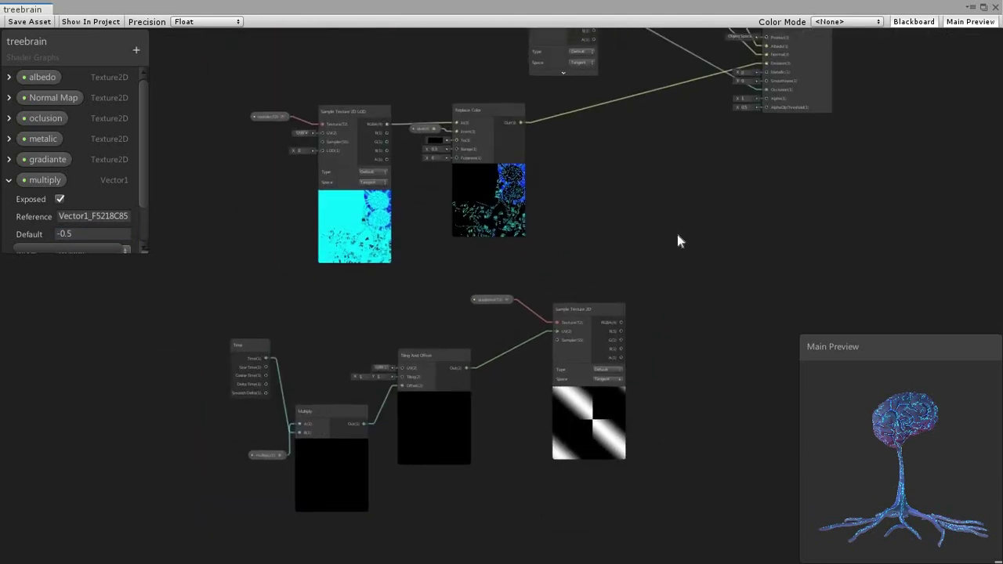
key("space")
type("mul")
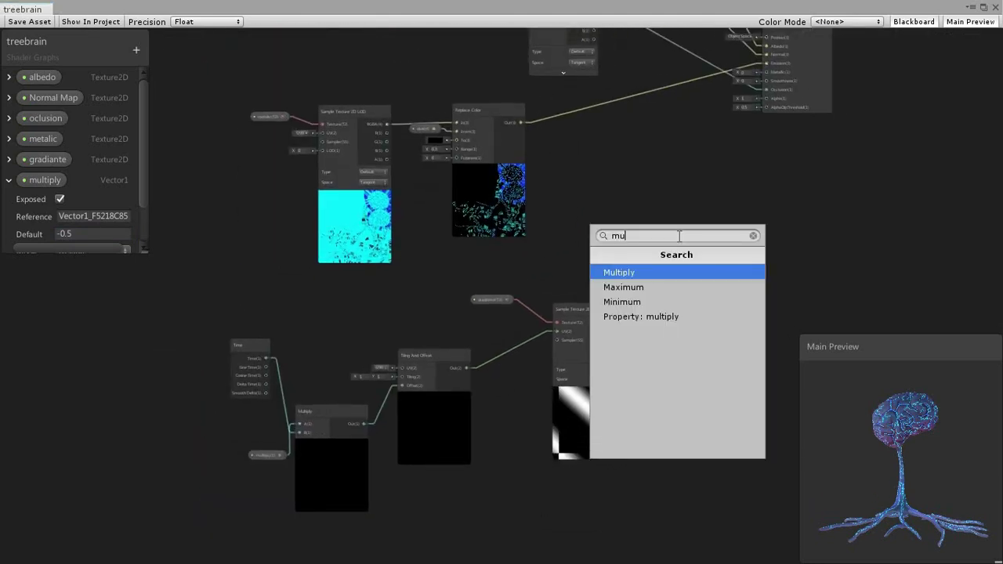
key("Return")
left_click_drag(622, 322, 679, 279)
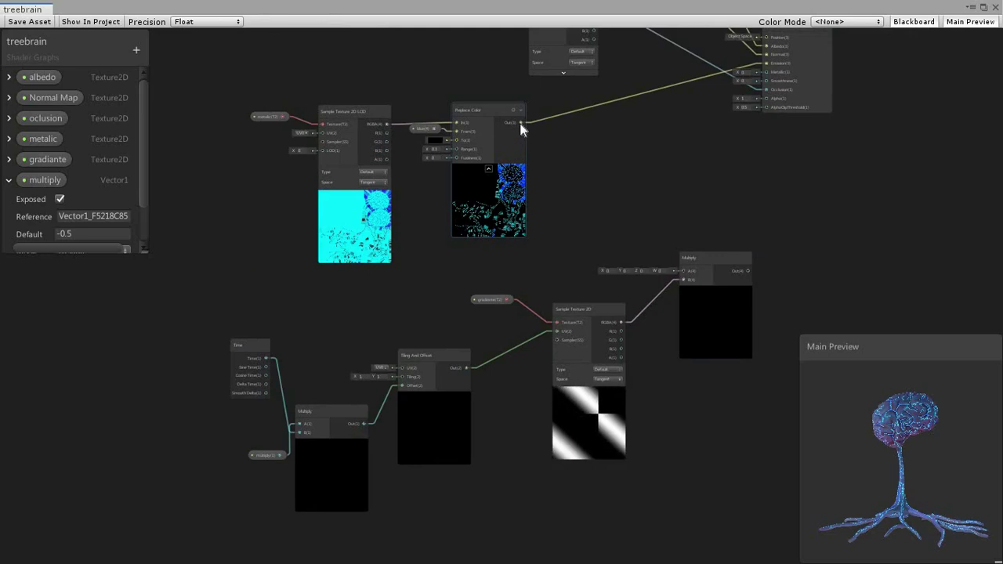
Feed Replace Color's output into the new Multiply's A input and replace its direct link to PBR Master's Emission with the Multiply output
left_click_drag(520, 123, 651, 181)
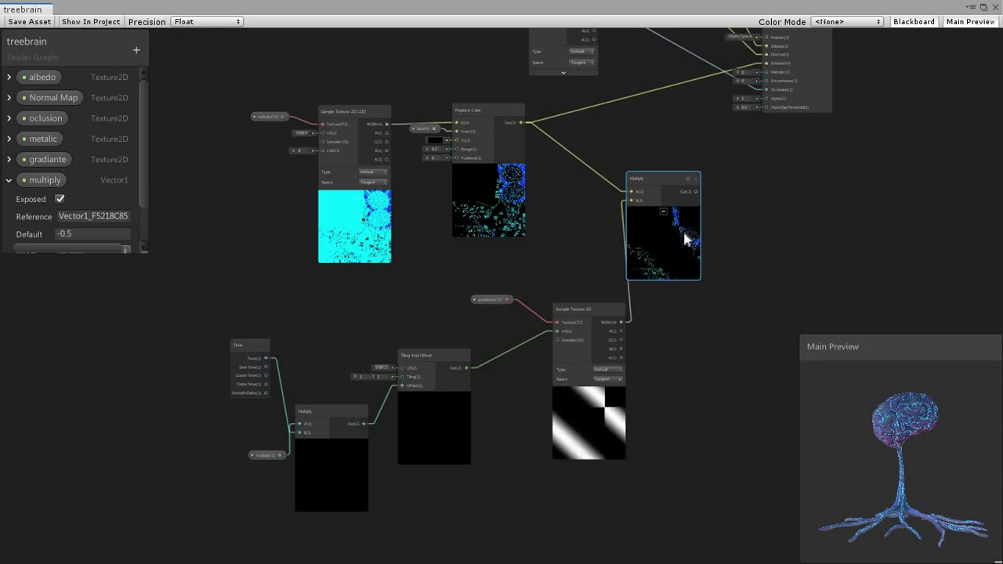
left_click(611, 108)
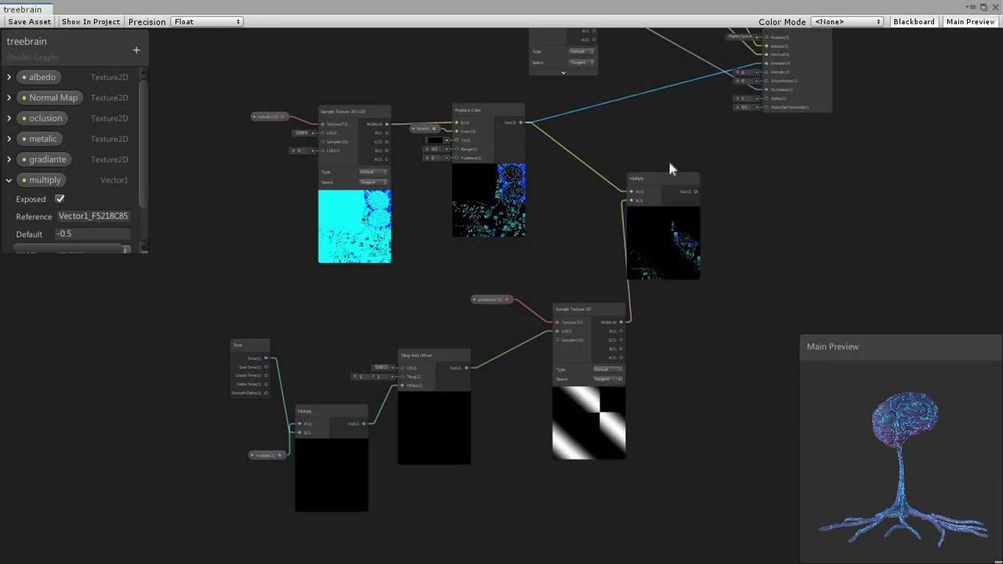
key("Delete")
left_click_drag(696, 189, 745, 101)
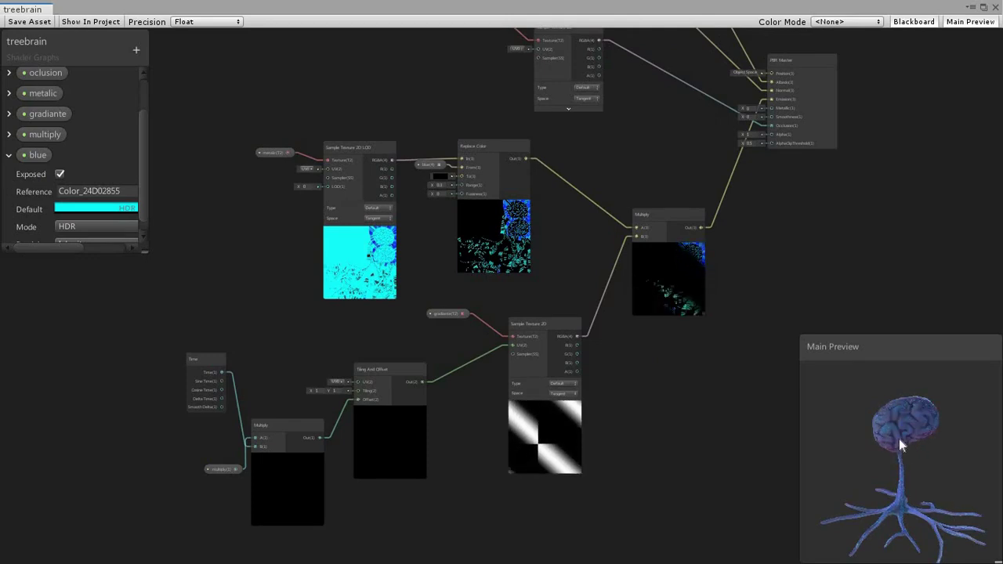
Save and close the treebrain graph, and assign the Shader Graphs/treebrain shader to the brain material
left_click(27, 21)
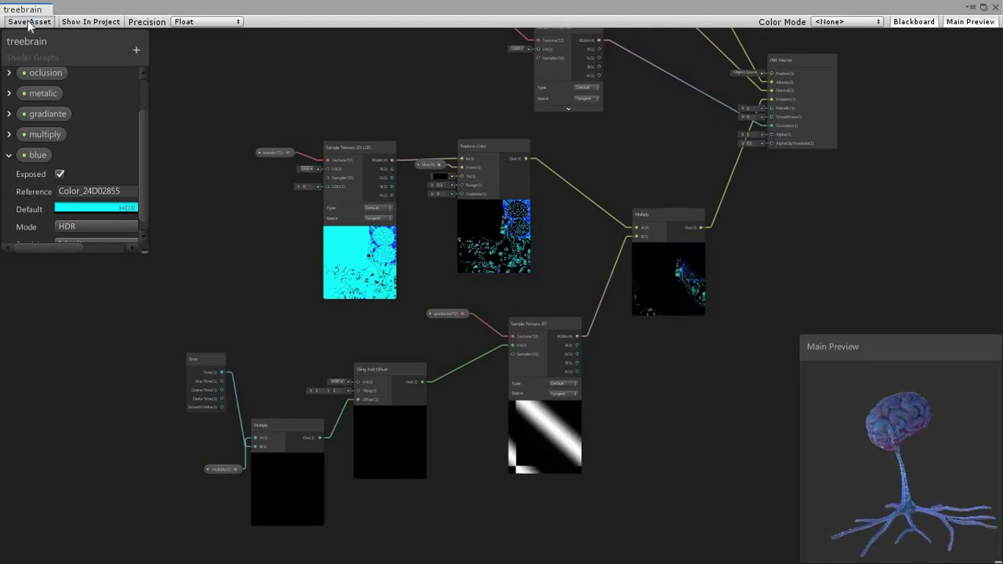
left_click(993, 8)
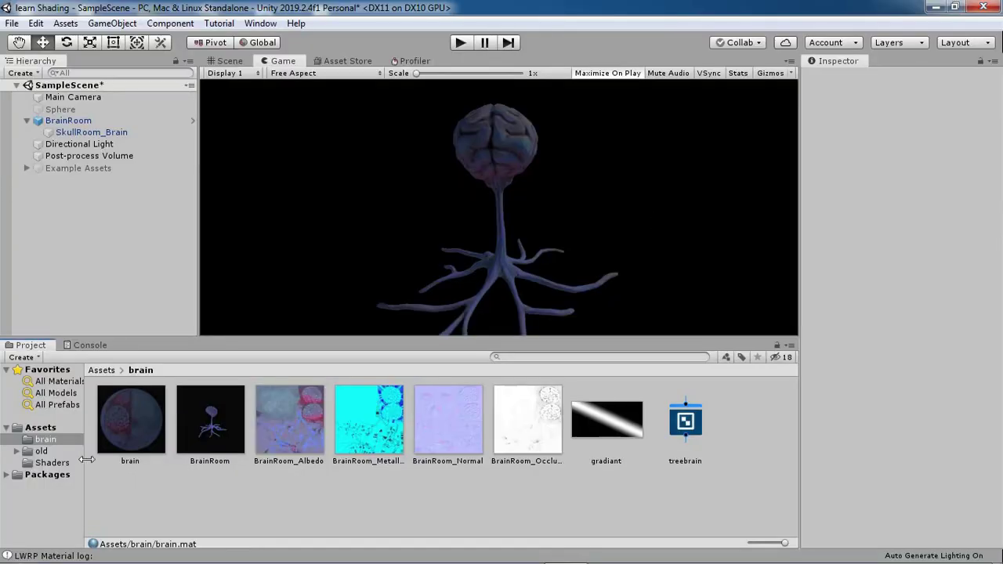
left_click(123, 441)
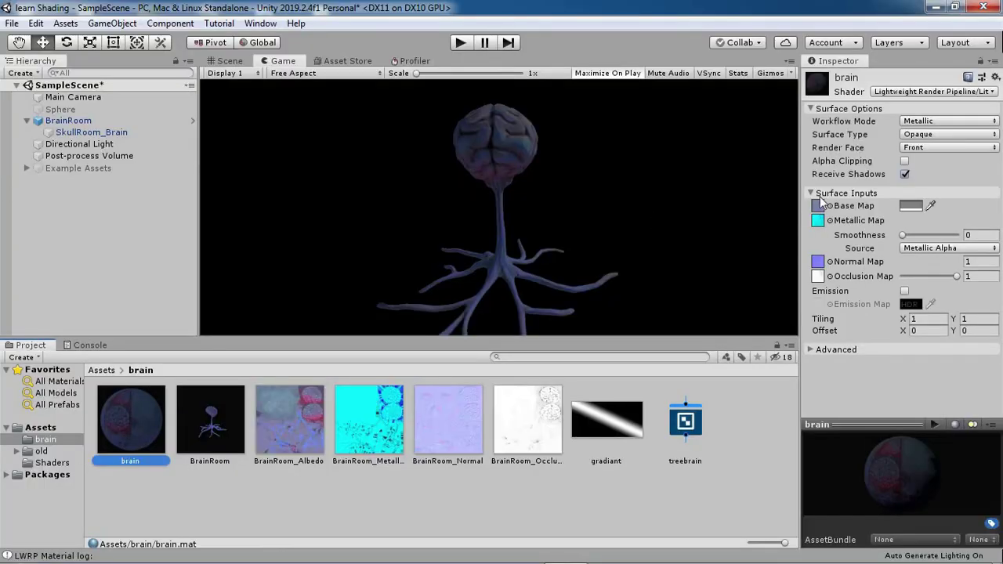
left_click(907, 92)
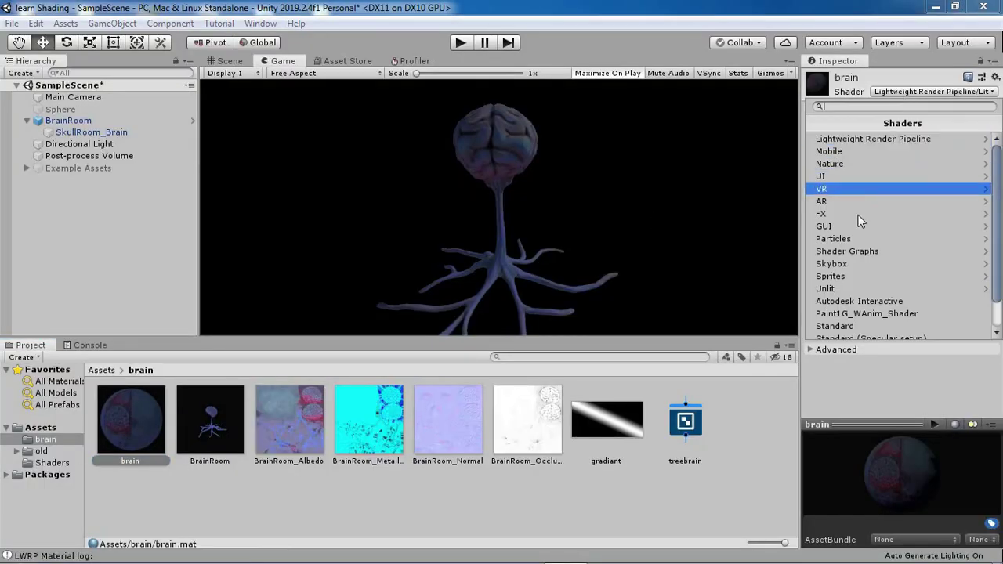
left_click(858, 250)
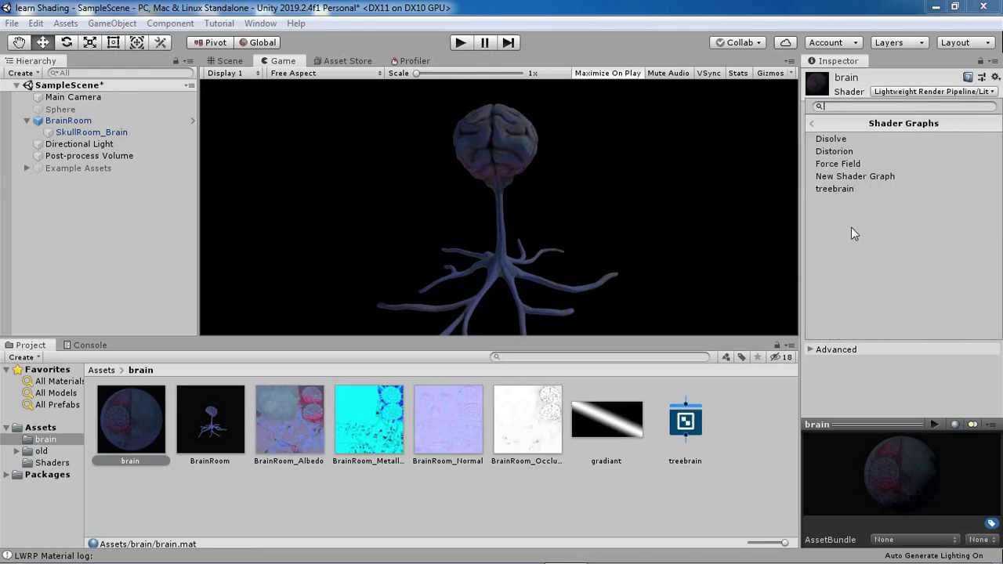
left_click(832, 190)
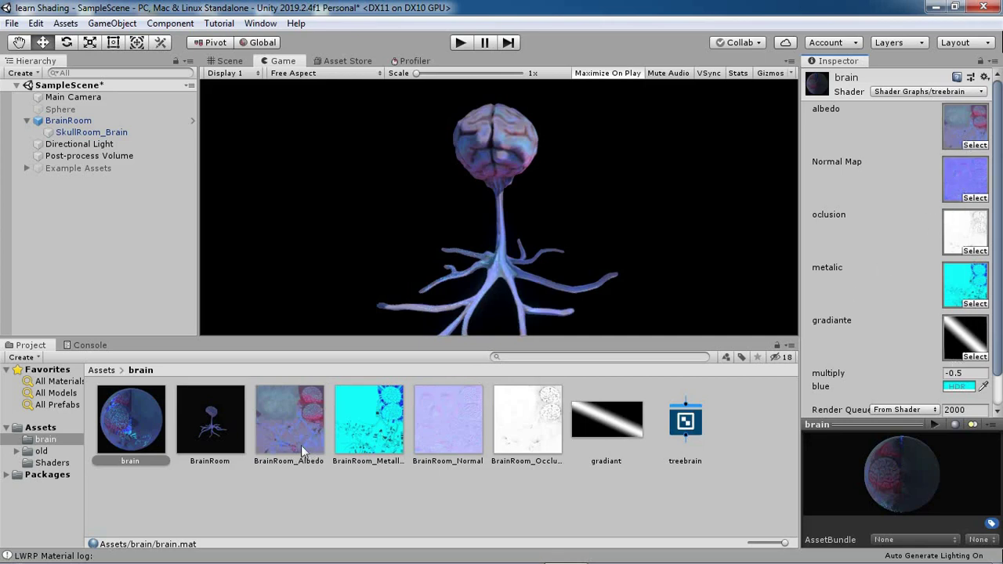
Run the scene in play mode to check the animated emission on the brain, and stop it
left_click(460, 44)
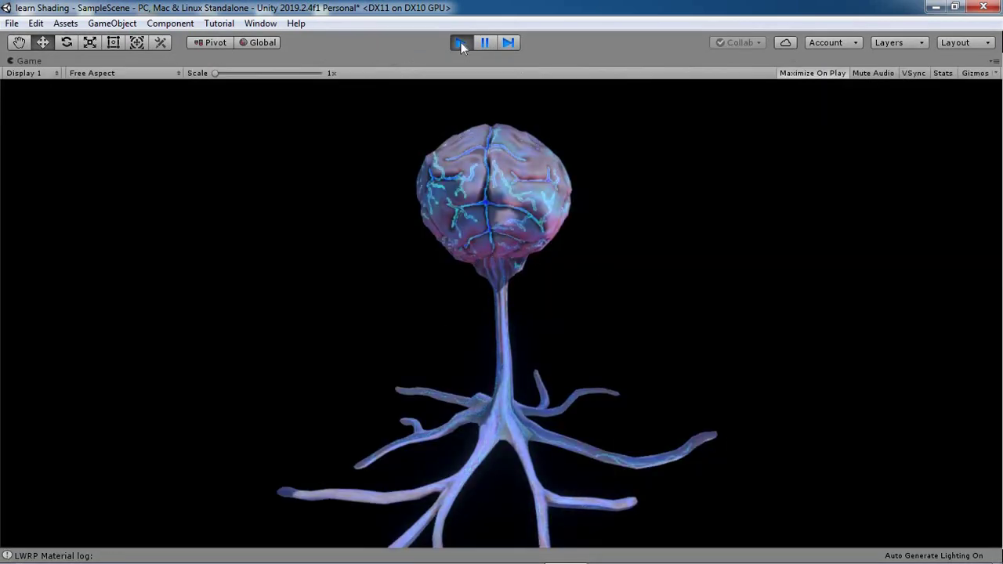
left_click(461, 42)
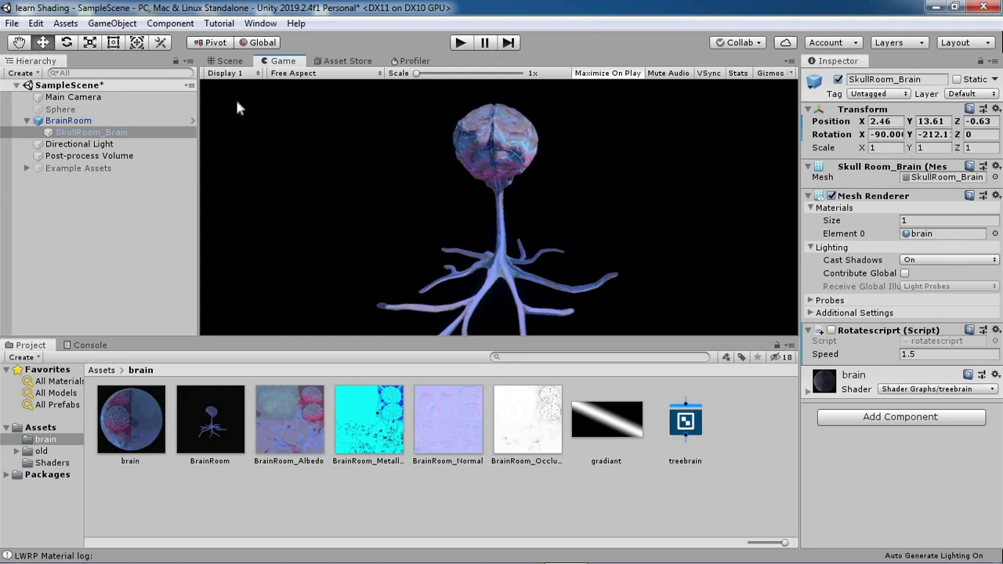